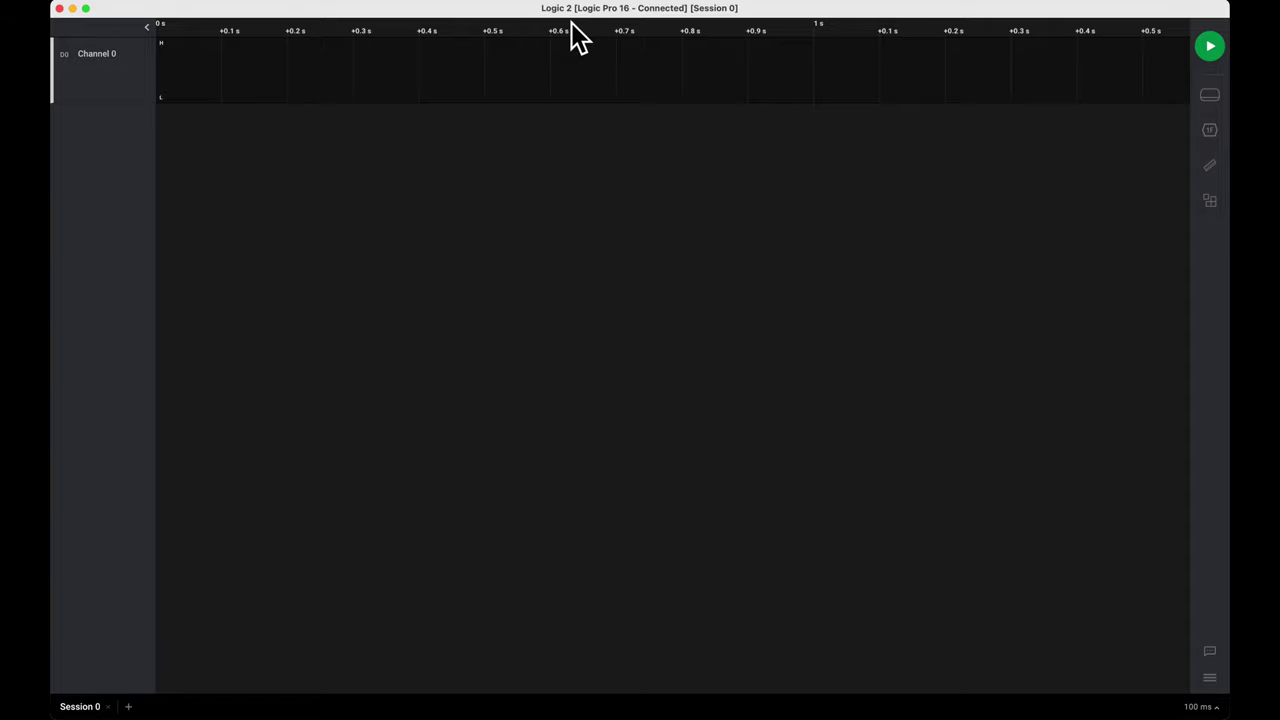
In device settings, enable digital channels 1, 2, 3, 5, 6 and 7 and disable Channel 0
{"action": "left_click", "coordinate": [1220, 112]}
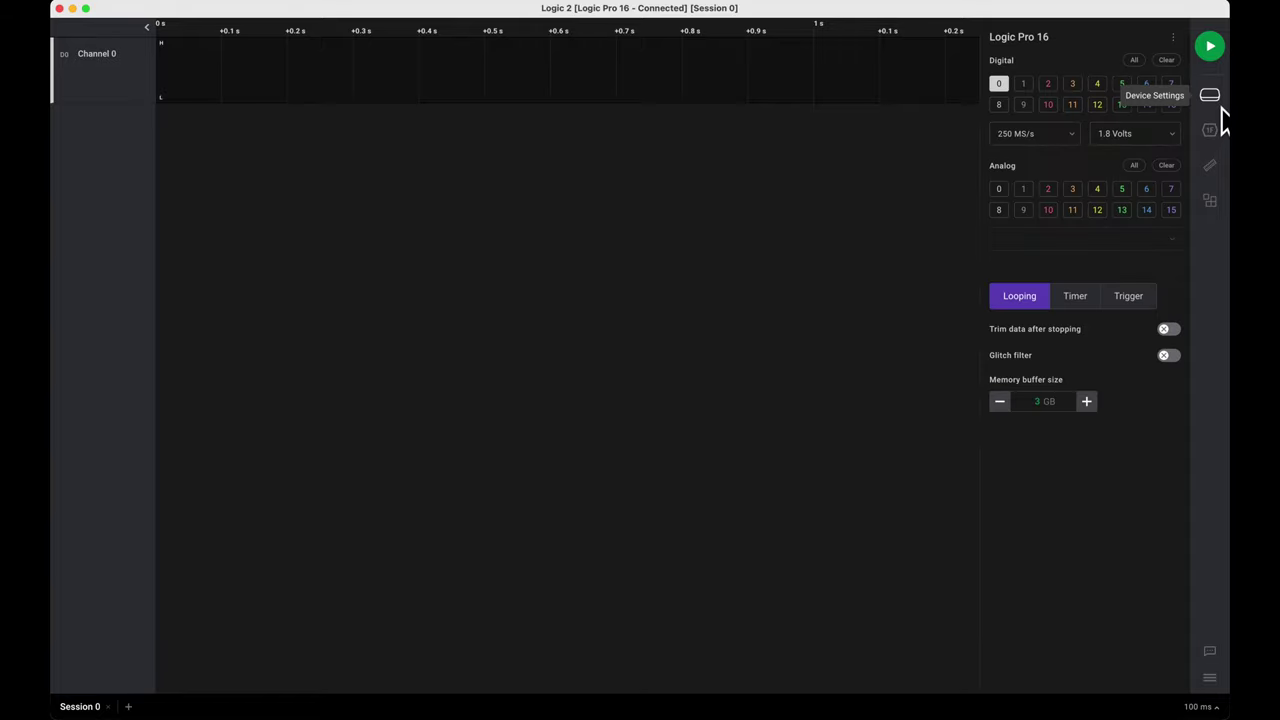
{"action": "left_click", "coordinate": [1030, 91]}
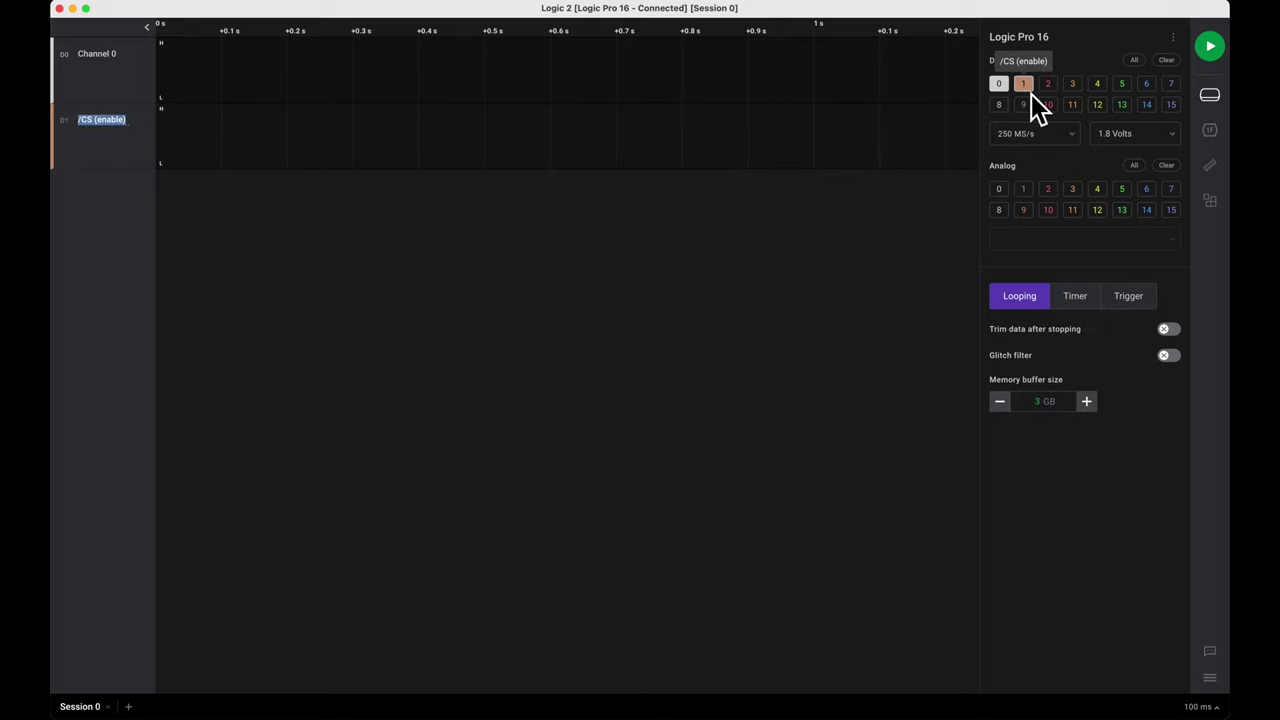
{"action": "left_click", "coordinate": [1054, 91]}
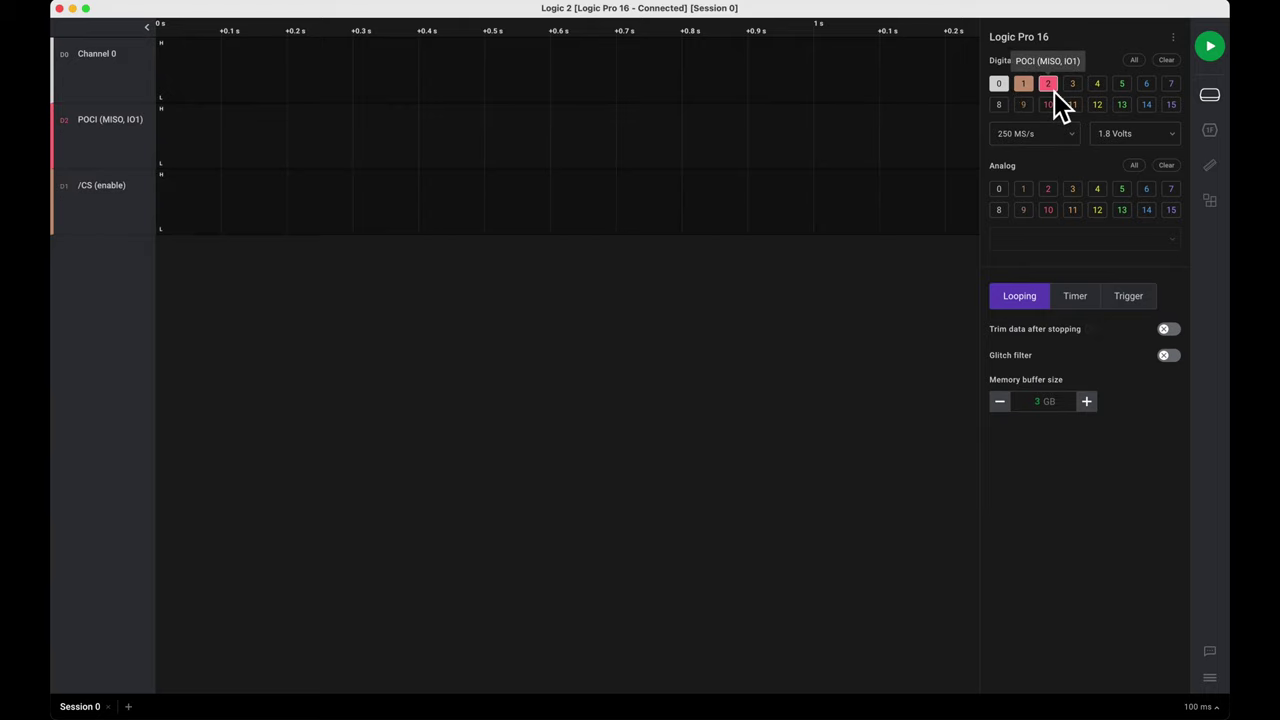
{"action": "left_click", "coordinate": [1074, 90]}
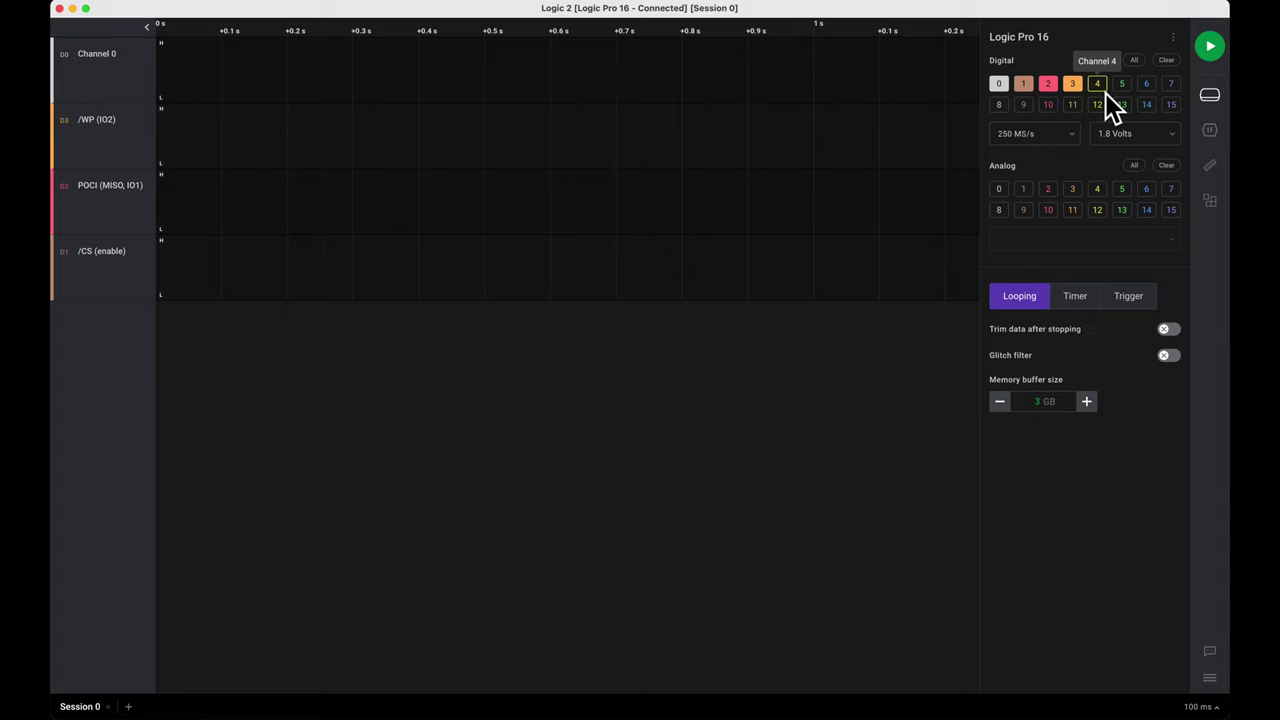
{"action": "left_click", "coordinate": [1124, 91]}
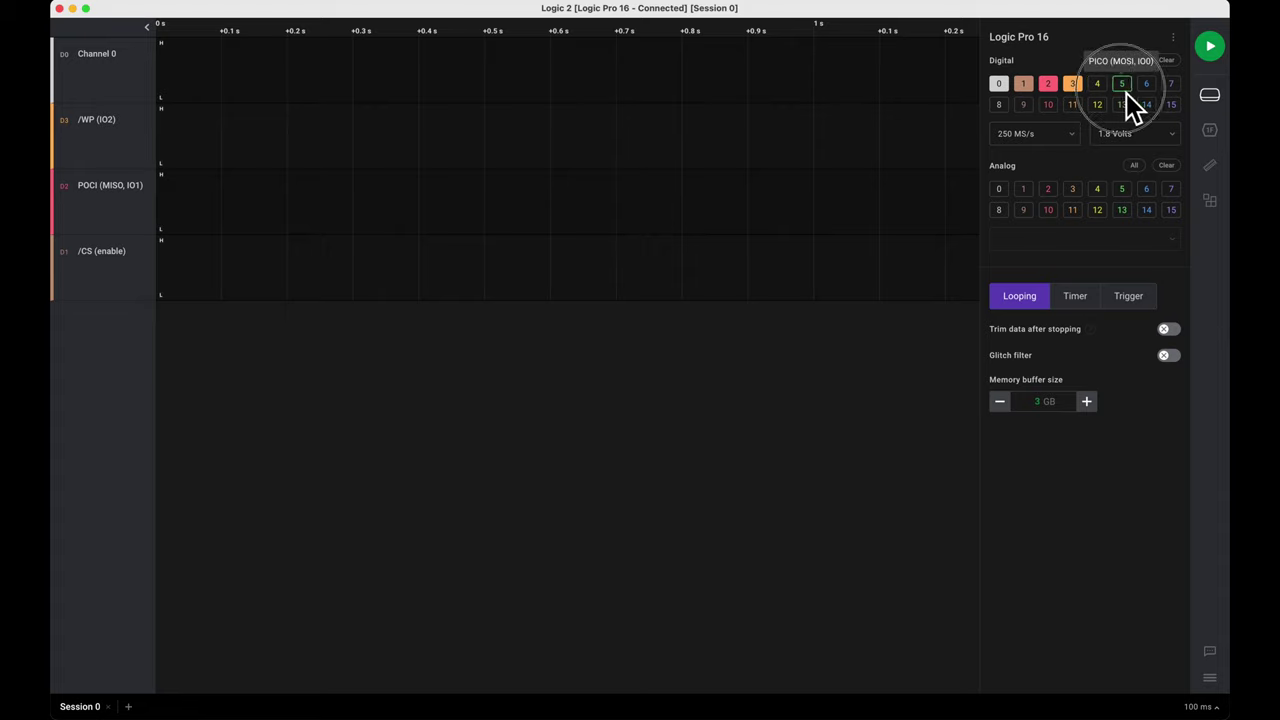
{"action": "left_click", "coordinate": [1147, 88]}
{"action": "left_click", "coordinate": [1171, 88]}
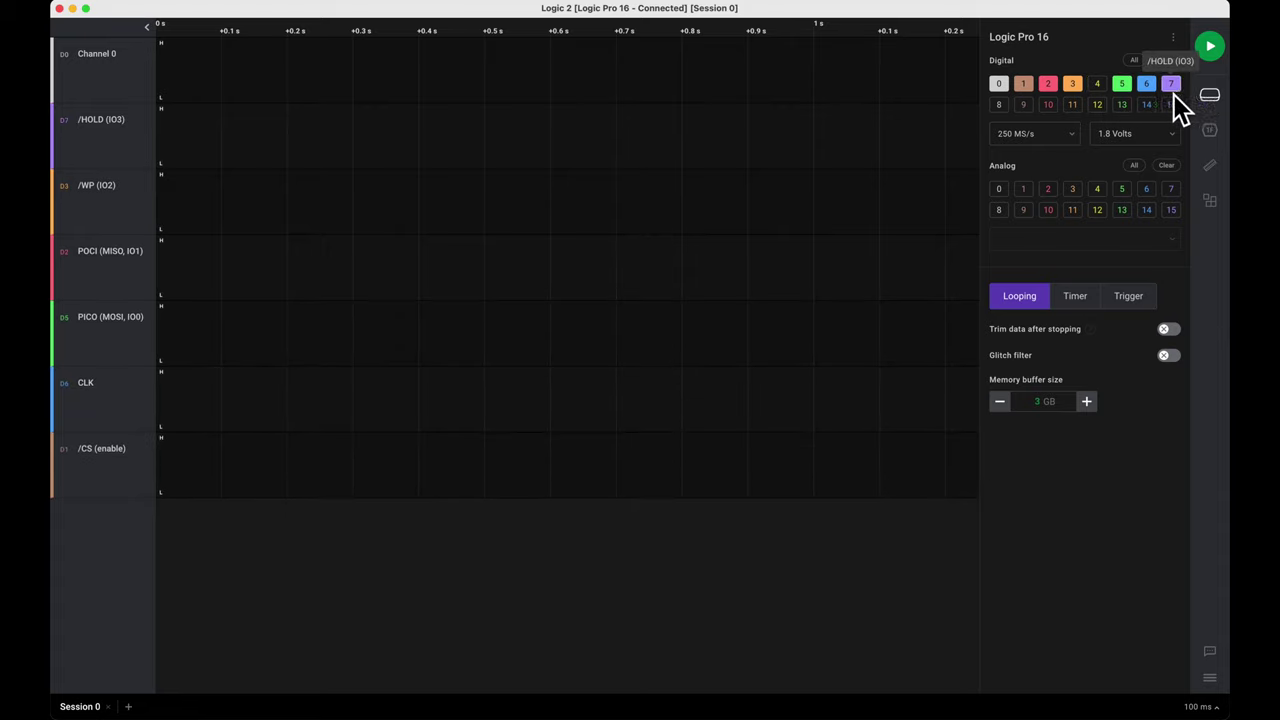
{"action": "left_click", "coordinate": [1003, 86]}
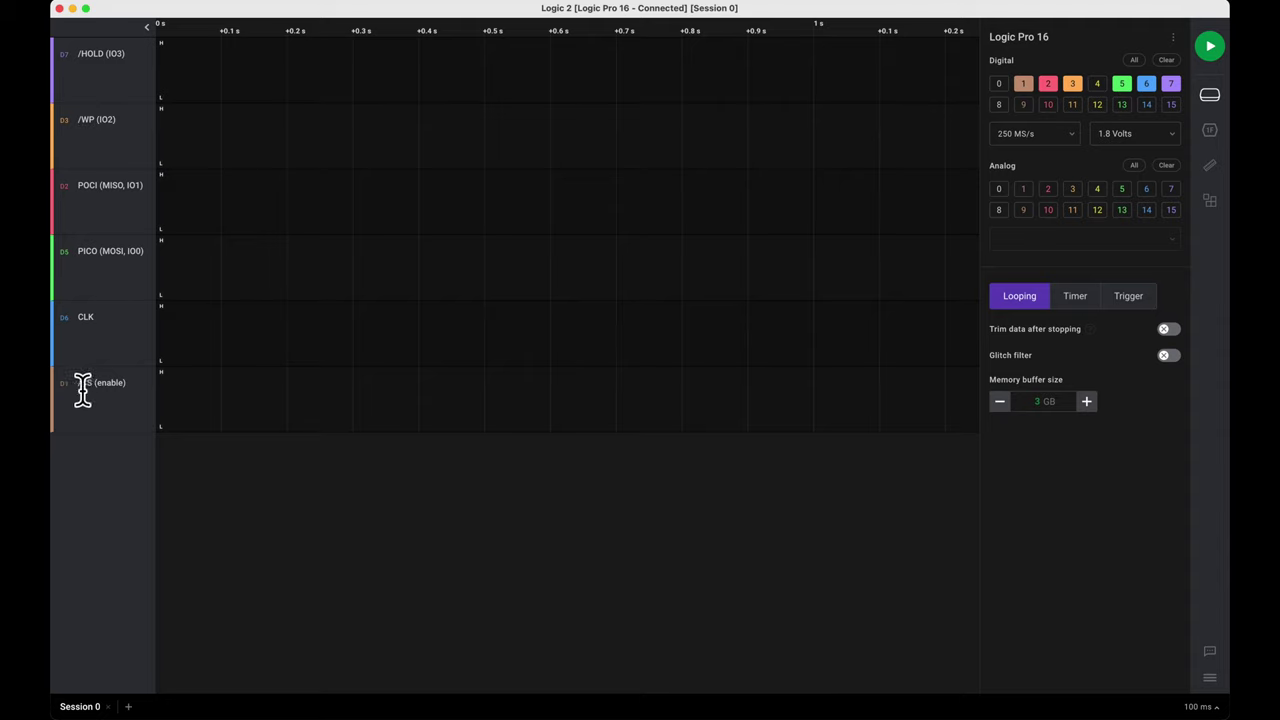
Reorder the rows: /CS (enable) at the top, POCI beneath it, /HOLD (IO3) at the bottom
{"action": "left_click_drag", "start_coordinate": [71, 408], "coordinate": [91, 77]}
{"action": "left_click_drag", "start_coordinate": [84, 280], "coordinate": [78, 118]}
{"action": "double_click", "coordinate": [90, 190]}
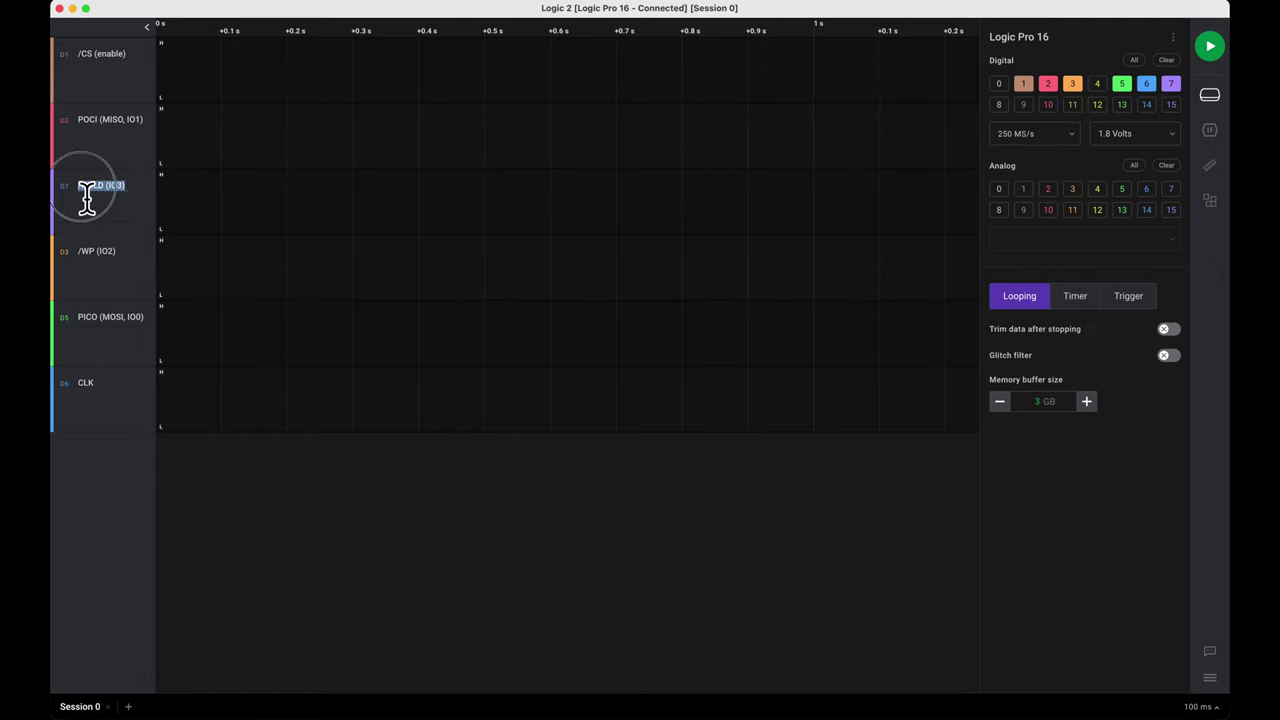
{"action": "left_click_drag", "start_coordinate": [60, 222], "coordinate": [68, 420]}
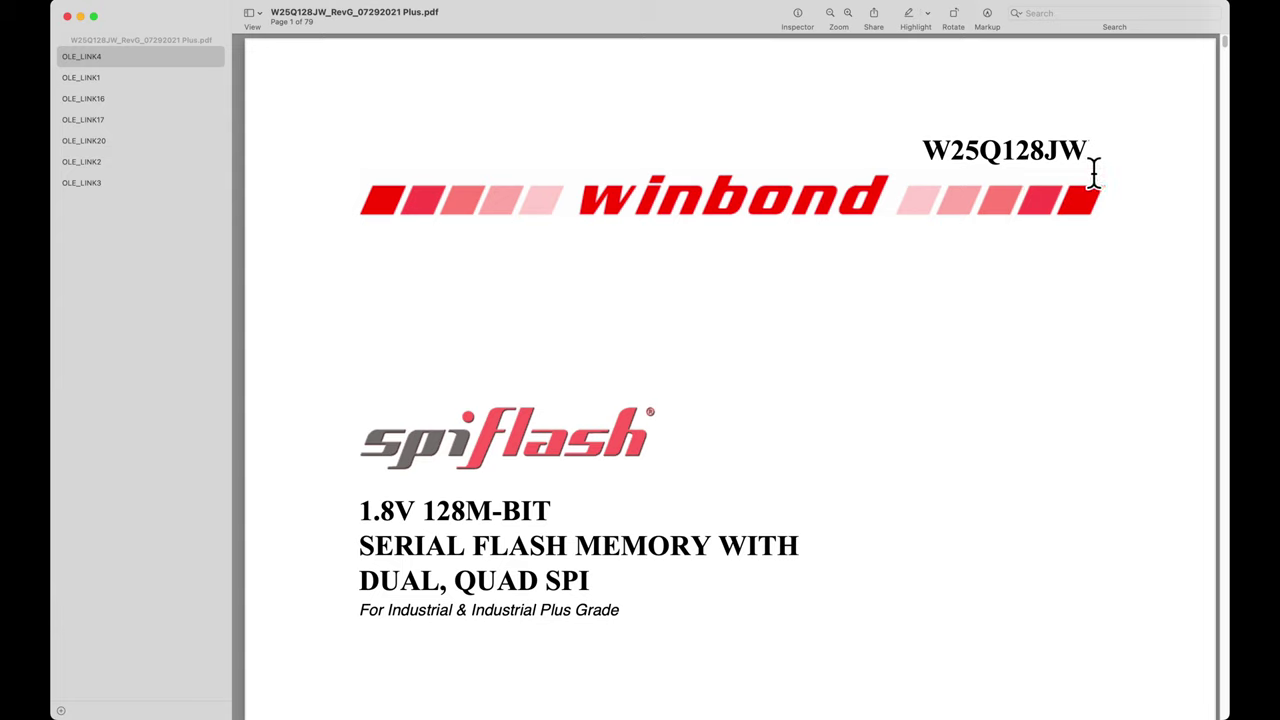
Highlight the 1.8V rating on the W25Q128JW datasheet cover and return to Logic 2
{"action": "left_click_drag", "start_coordinate": [416, 512], "coordinate": [340, 520]}
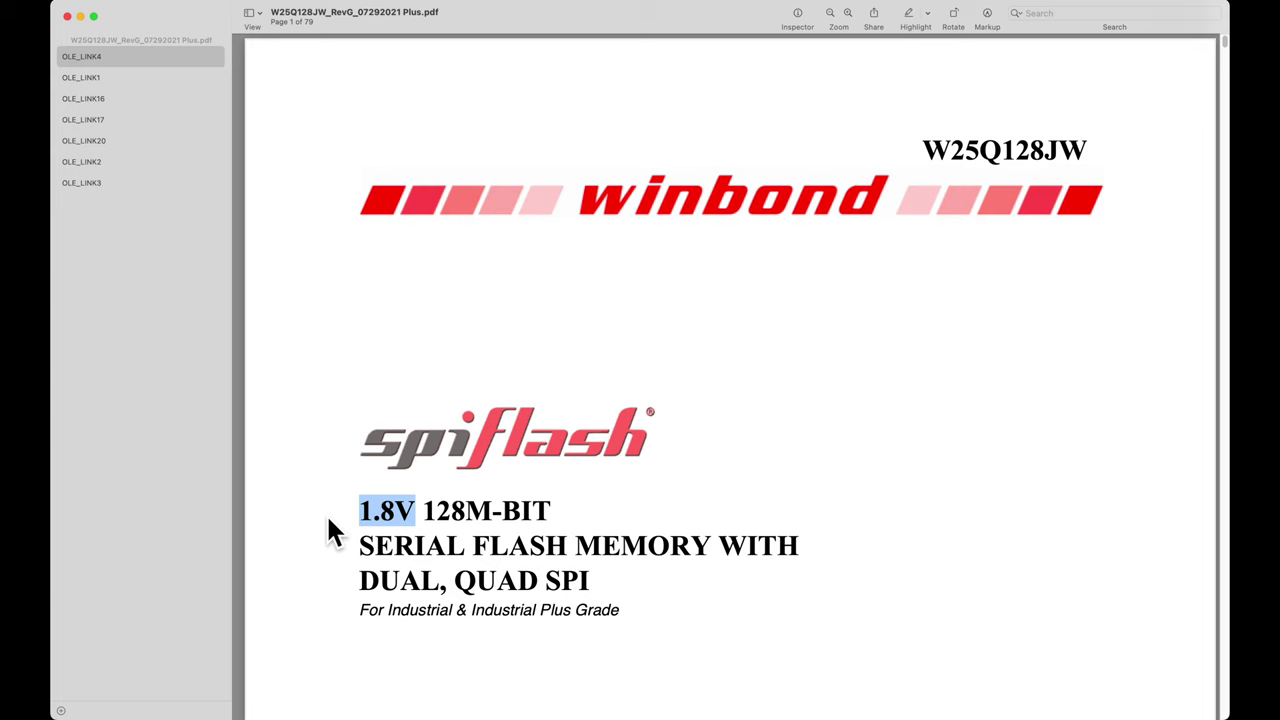
{"action": "key", "text": "super+Tab"}
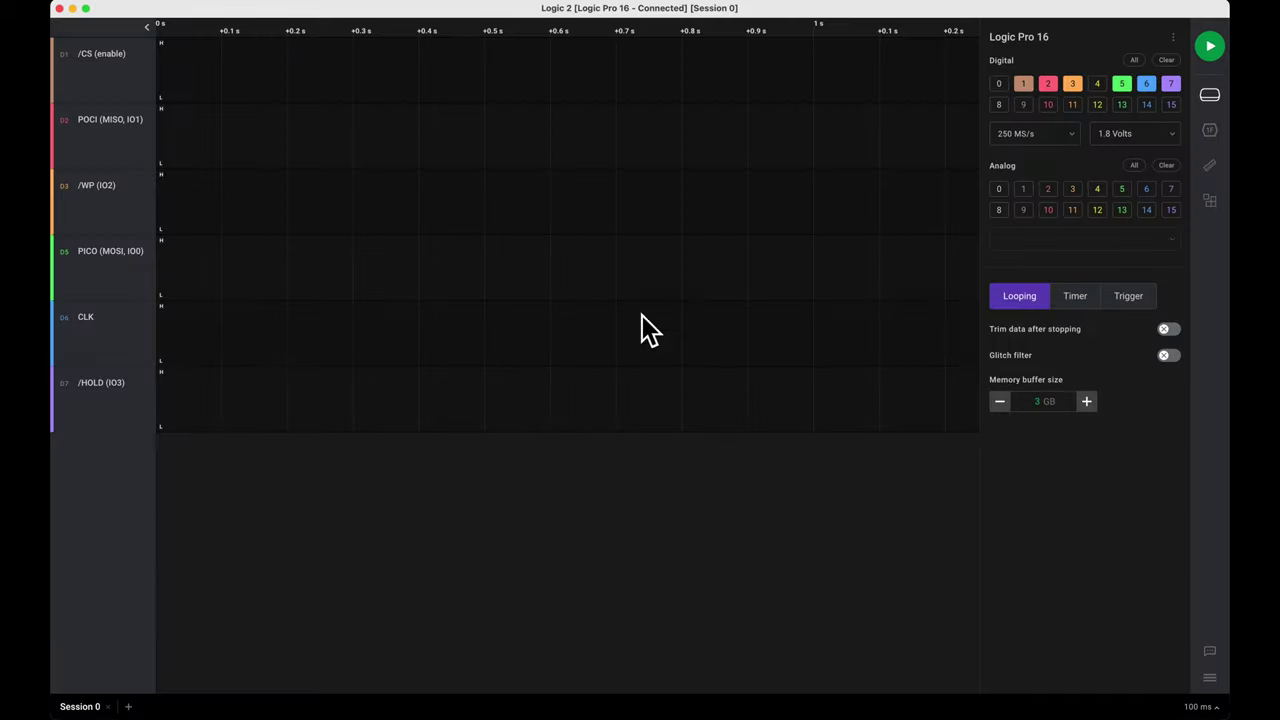
{"action": "left_click", "coordinate": [1161, 140]}
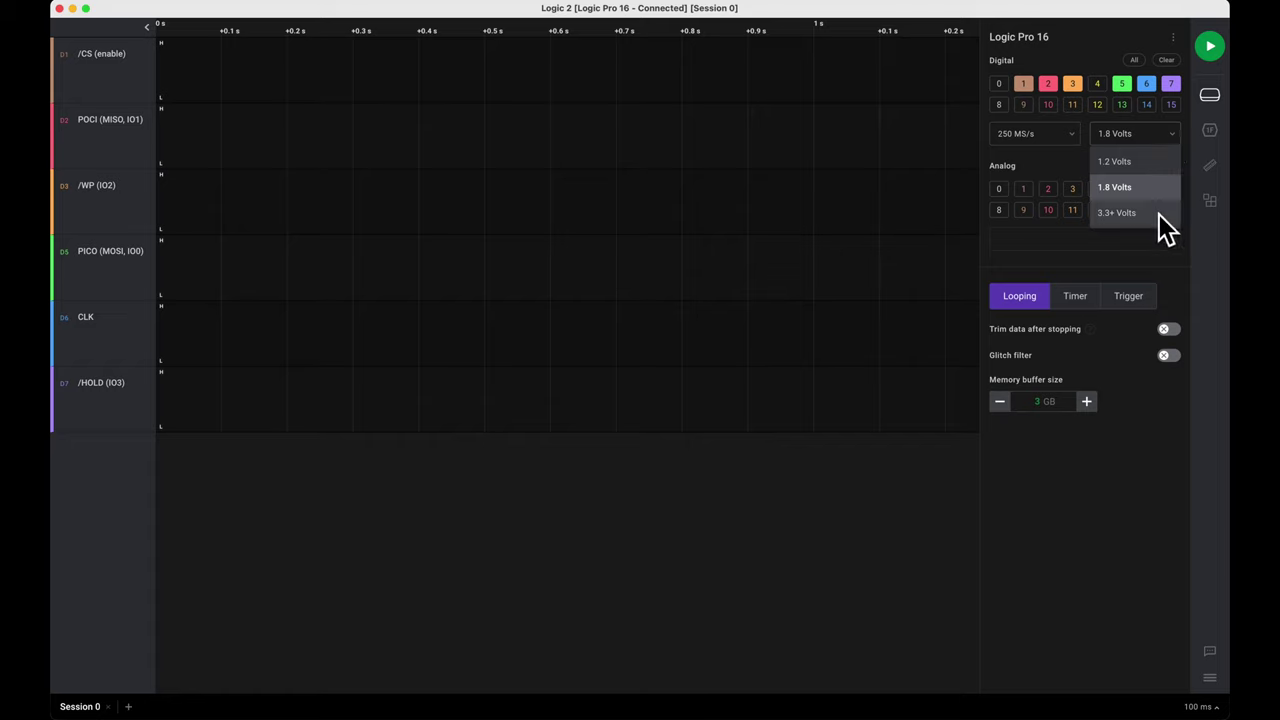
{"action": "left_click", "coordinate": [1151, 195]}
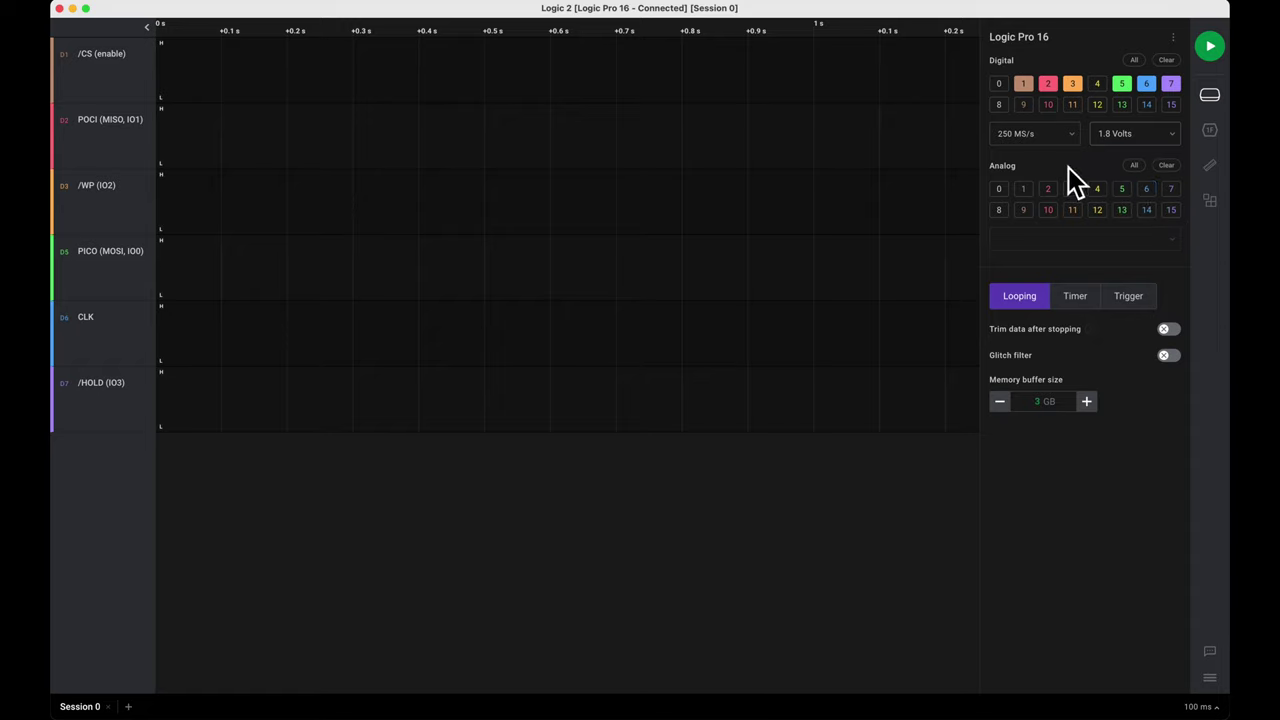
{"action": "left_click", "coordinate": [1071, 138]}
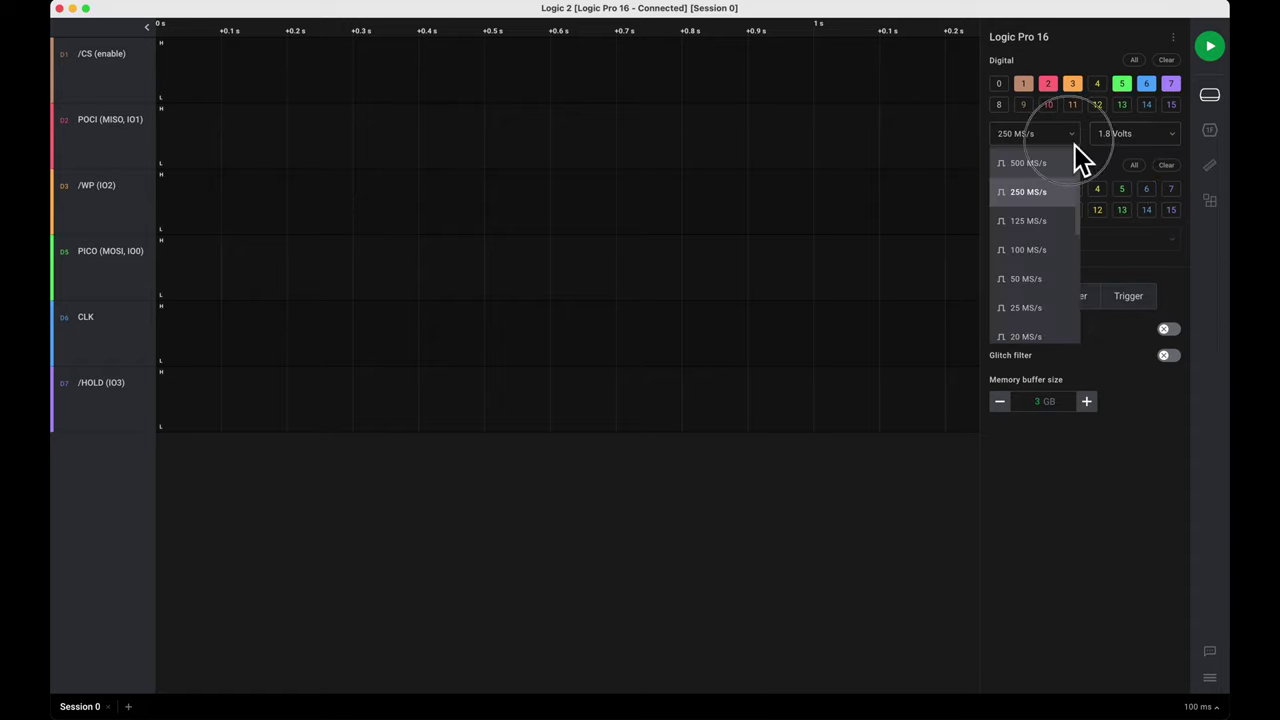
{"action": "left_click", "coordinate": [1047, 196]}
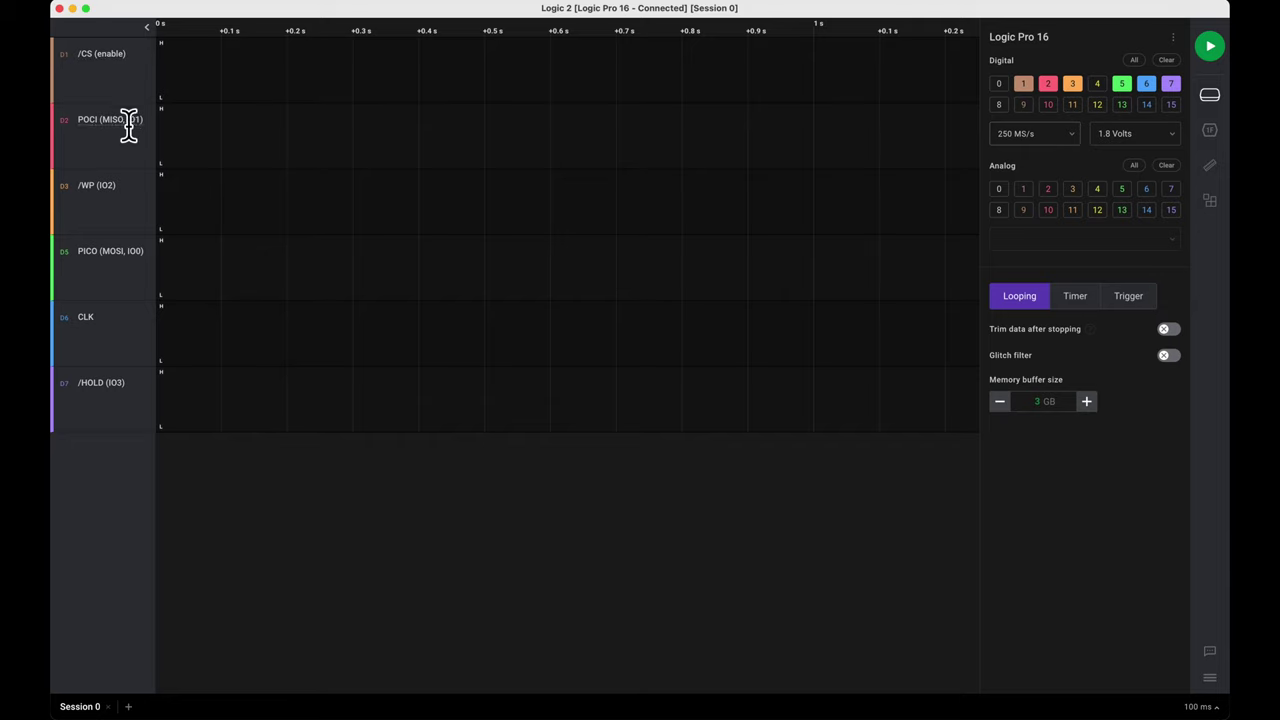
Scroll the W25Q128JW datasheet to the page 6 pin configurations and highlight the /CS and DO pin labels
{"action": "key", "text": "super+Tab"}
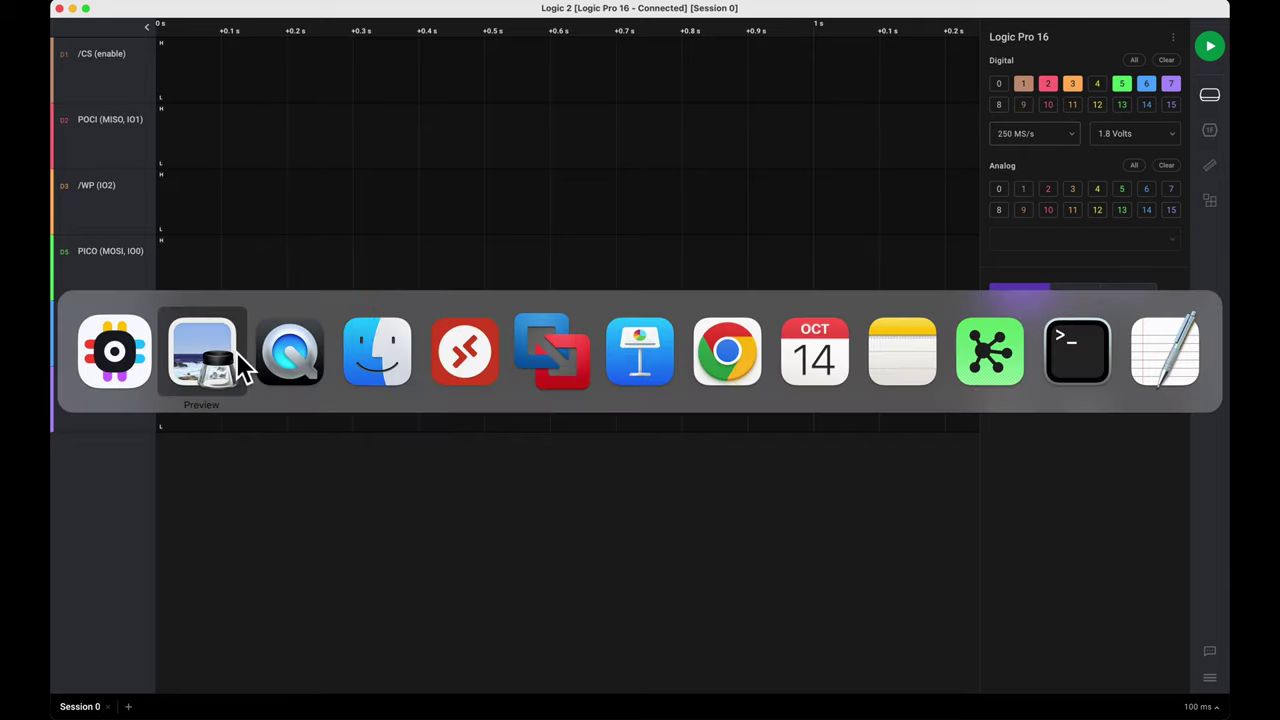
{"action": "left_click", "coordinate": [245, 365]}
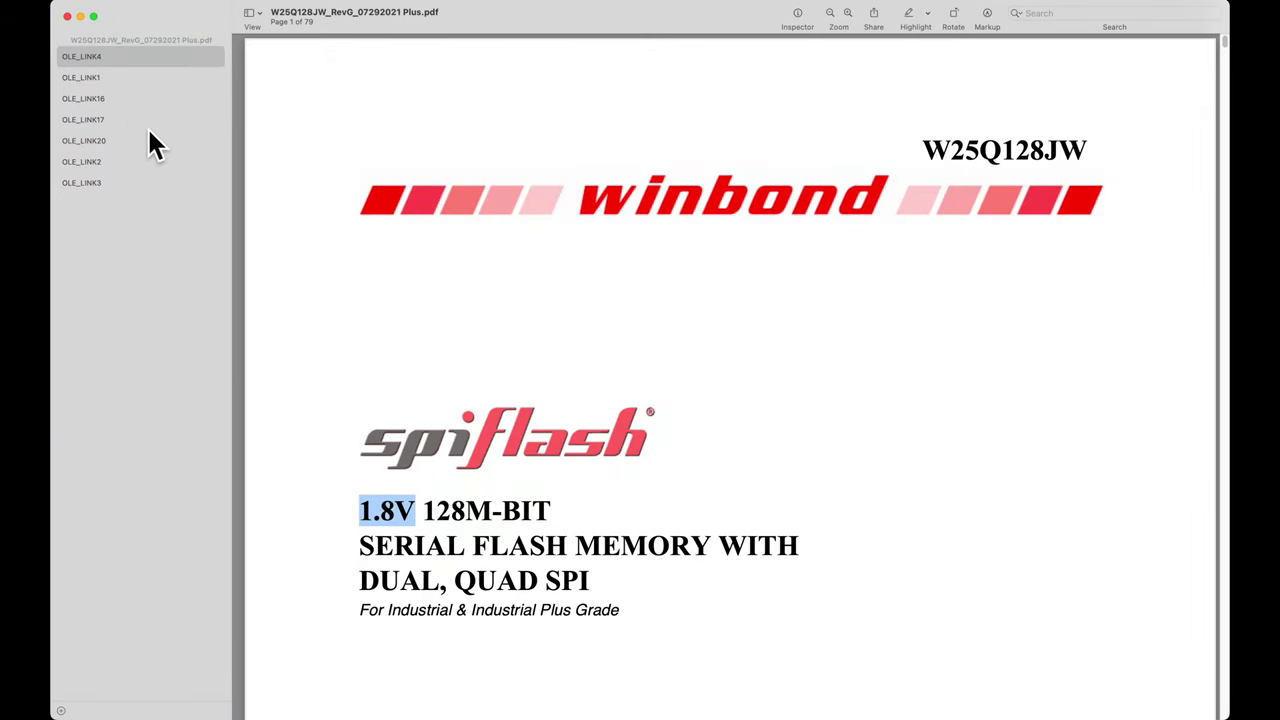
{"action": "scroll", "coordinate": [420, 249], "scroll_direction": "down", "scroll_amount": 20}
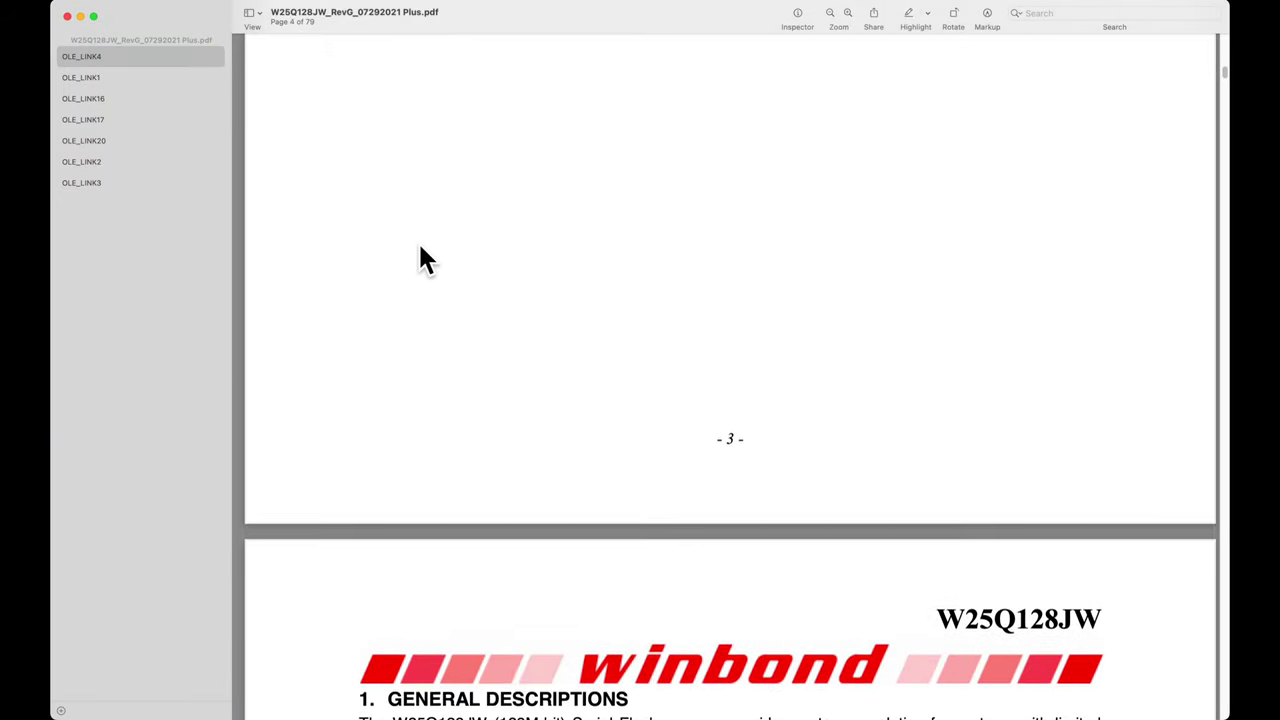
{"action": "scroll", "coordinate": [420, 250], "scroll_direction": "down", "scroll_amount": 10}
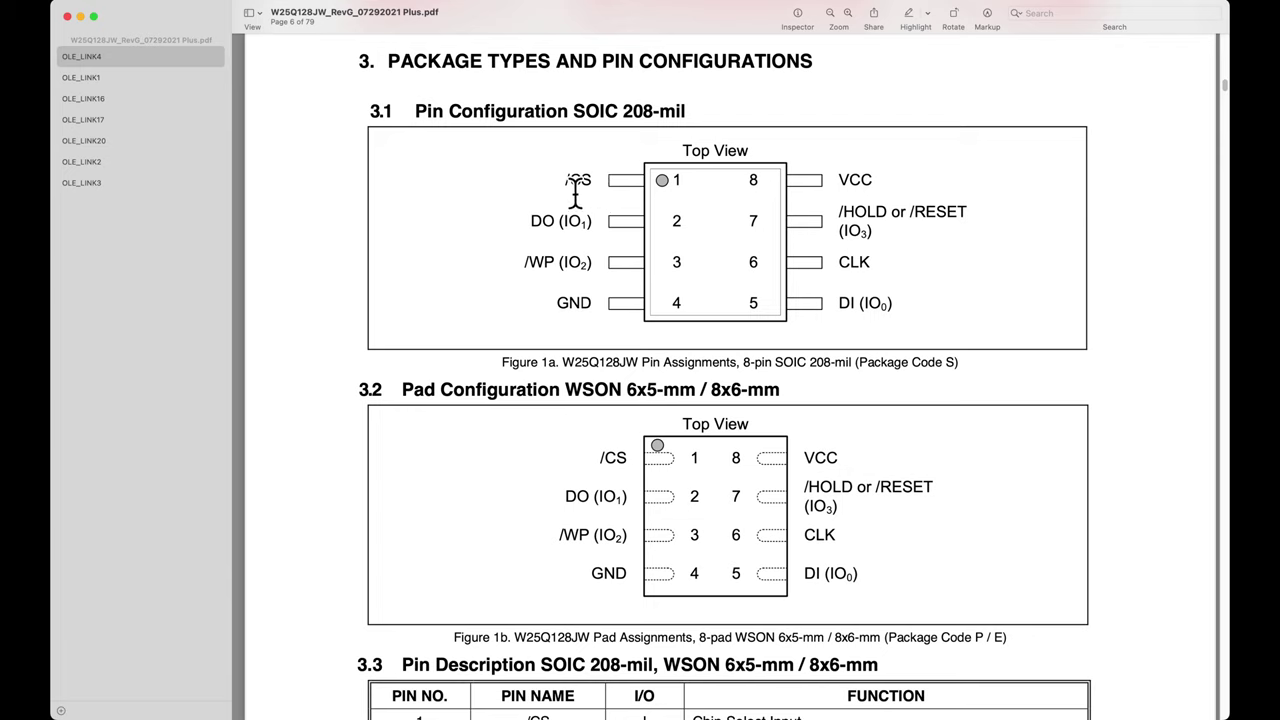
{"action": "left_click_drag", "start_coordinate": [571, 180], "coordinate": [523, 192]}
{"action": "left_click", "coordinate": [645, 174]}
{"action": "key", "text": "super+Tab"}
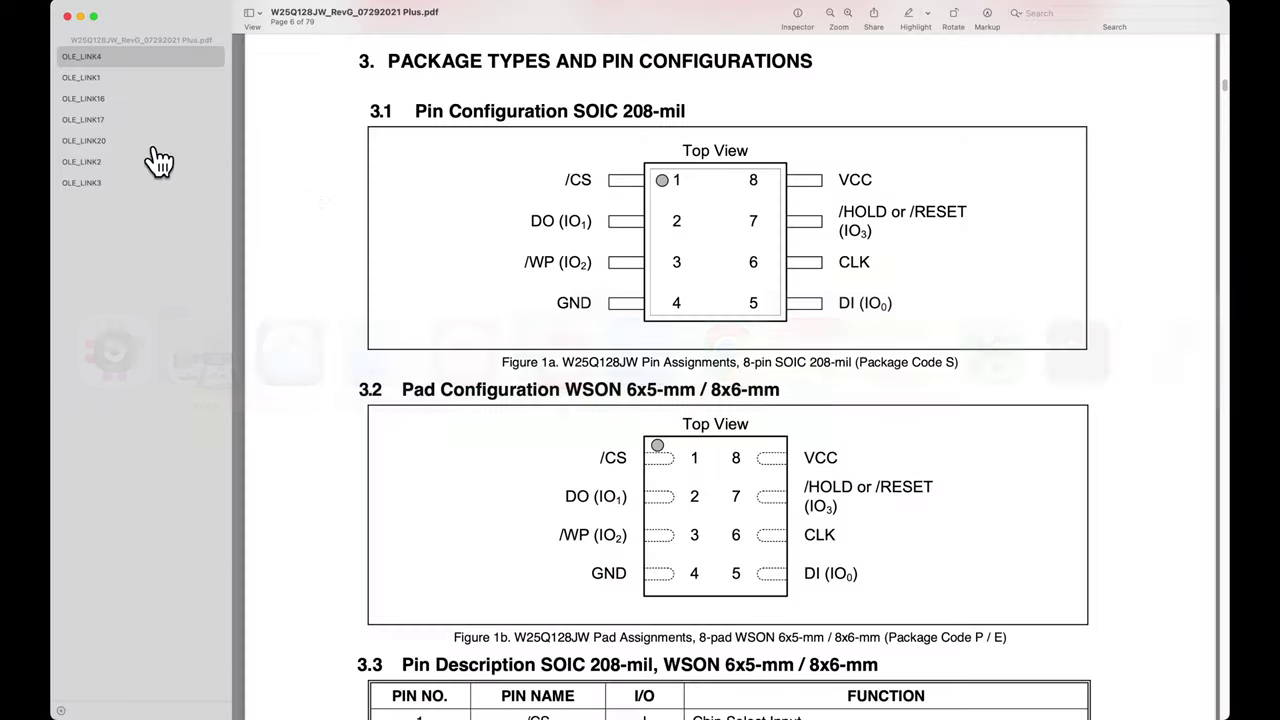
{"action": "double_click", "coordinate": [541, 221]}
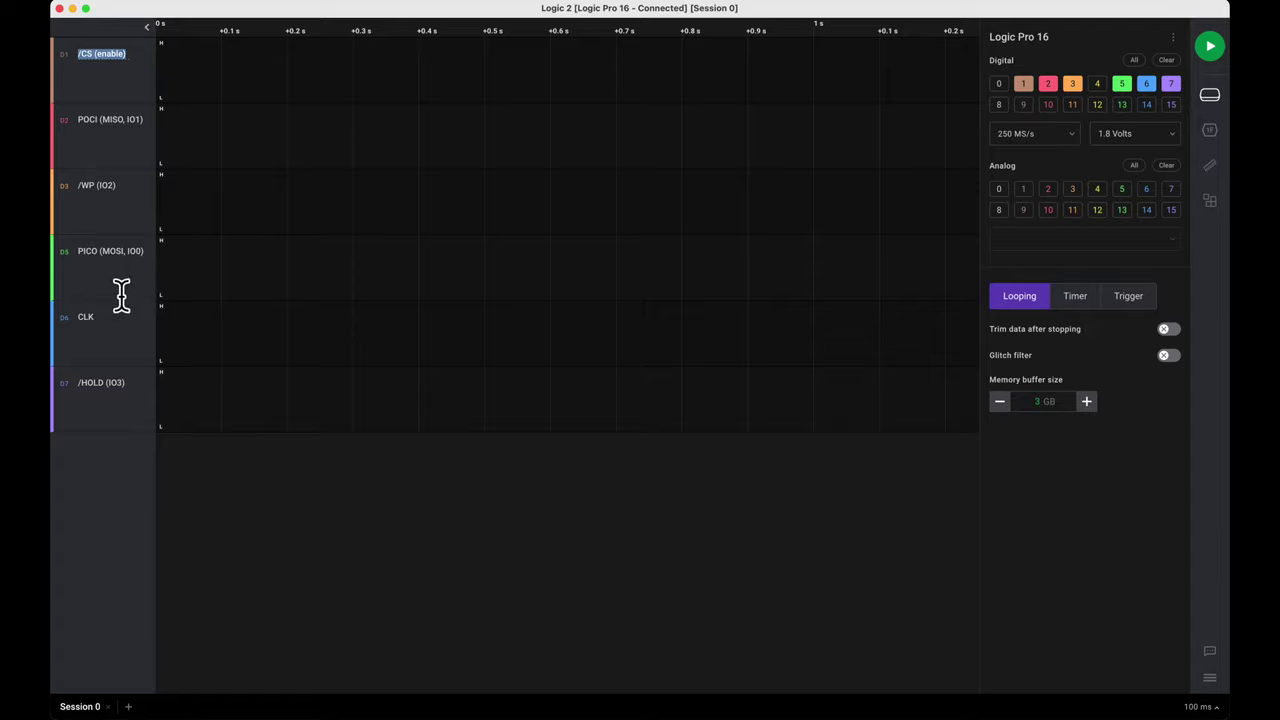
{"action": "key", "text": "super+Tab"}
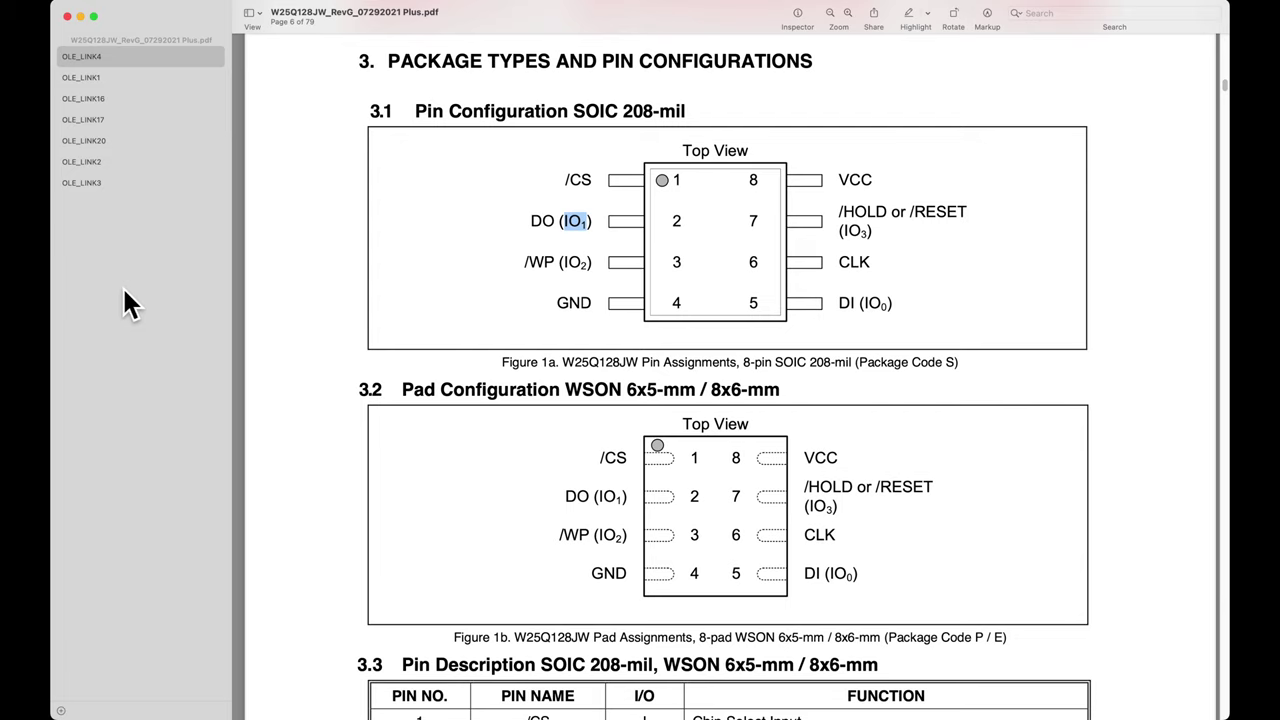
{"action": "double_click", "coordinate": [846, 304]}
{"action": "key", "text": "super+Tab"}
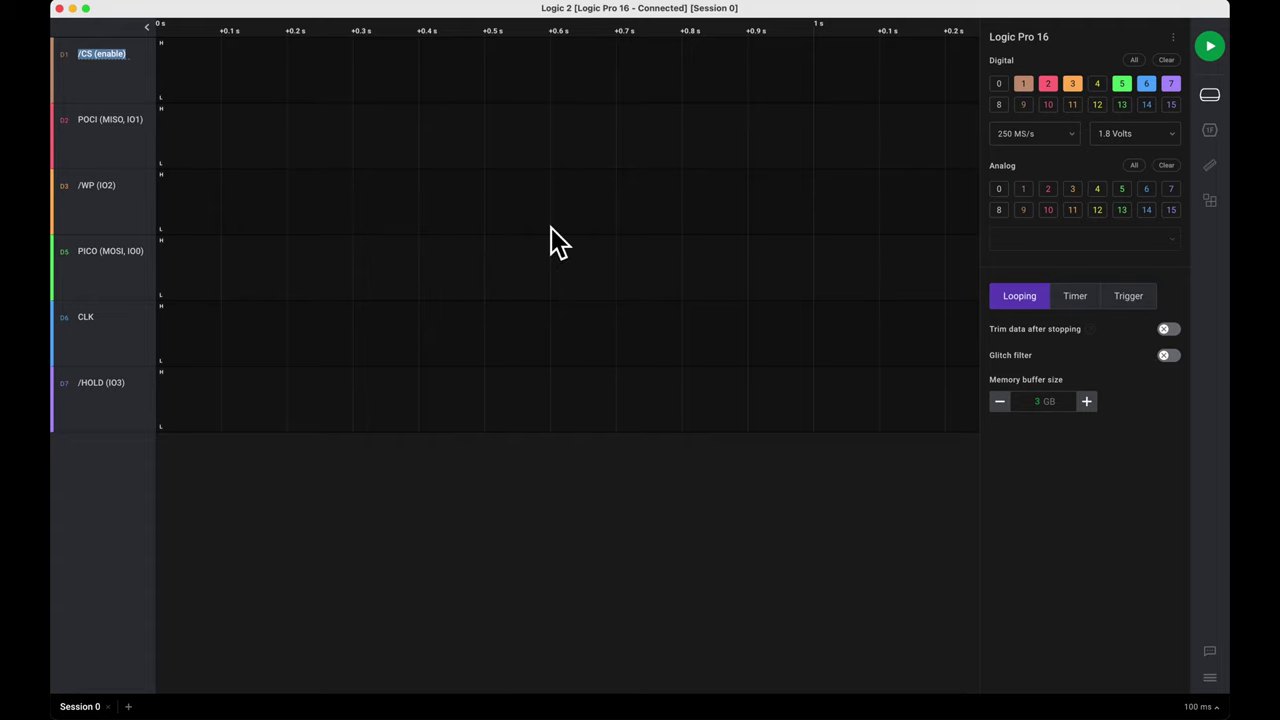
Start a live capture and let the board boot to record the SPI burst
{"action": "left_click", "coordinate": [1212, 50]}
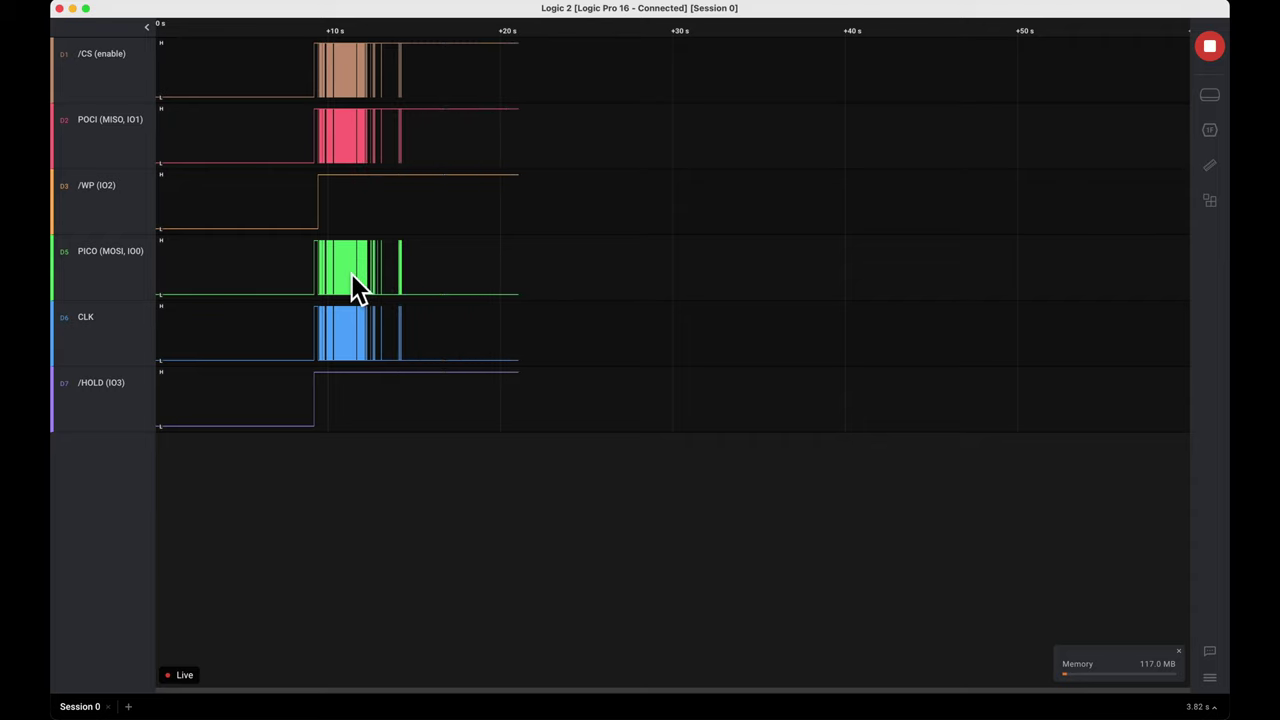
Stop the capture and delete all data before a marker placed just ahead of the SPI burst
{"action": "left_click", "coordinate": [1210, 48]}
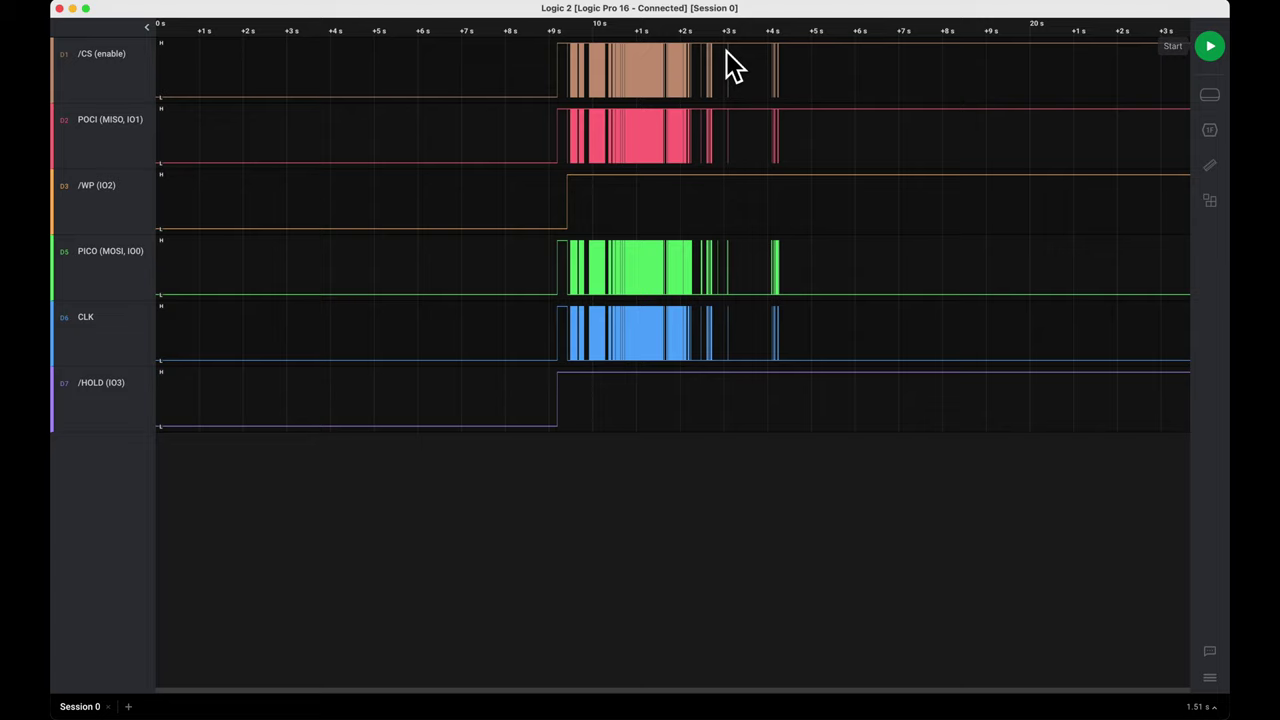
{"action": "left_click", "coordinate": [543, 48]}
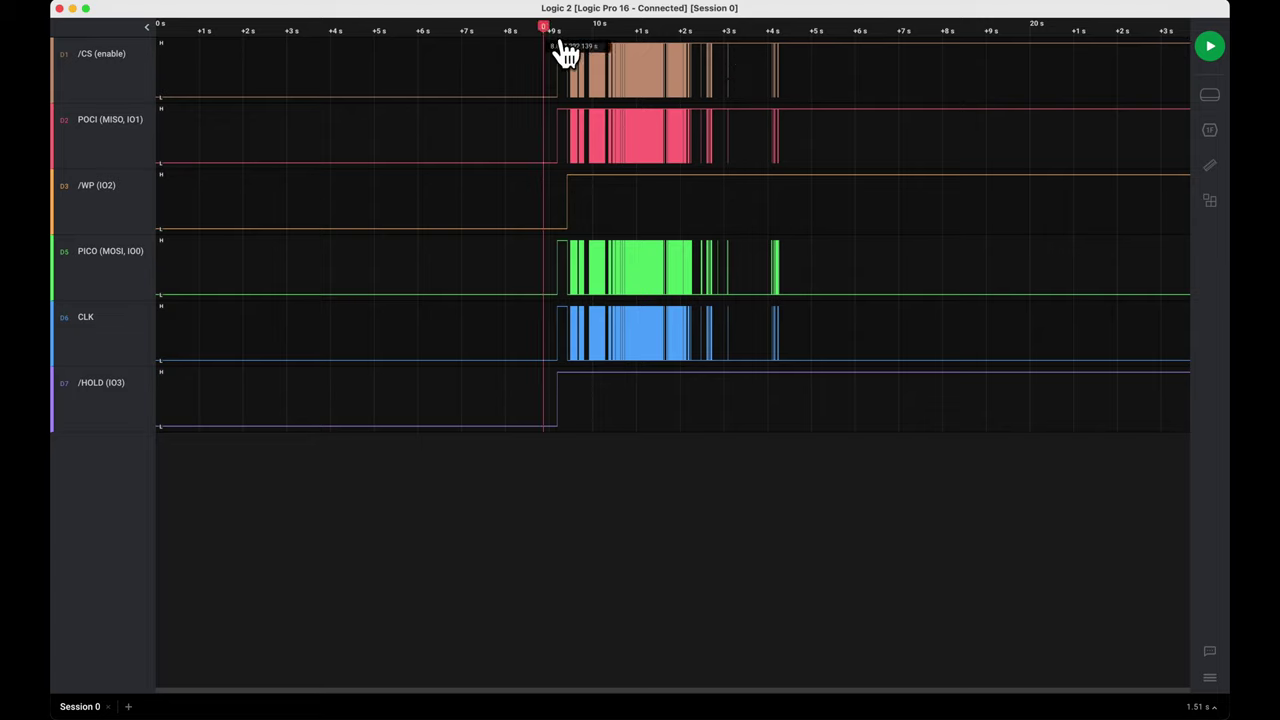
{"action": "right_click", "coordinate": [566, 52]}
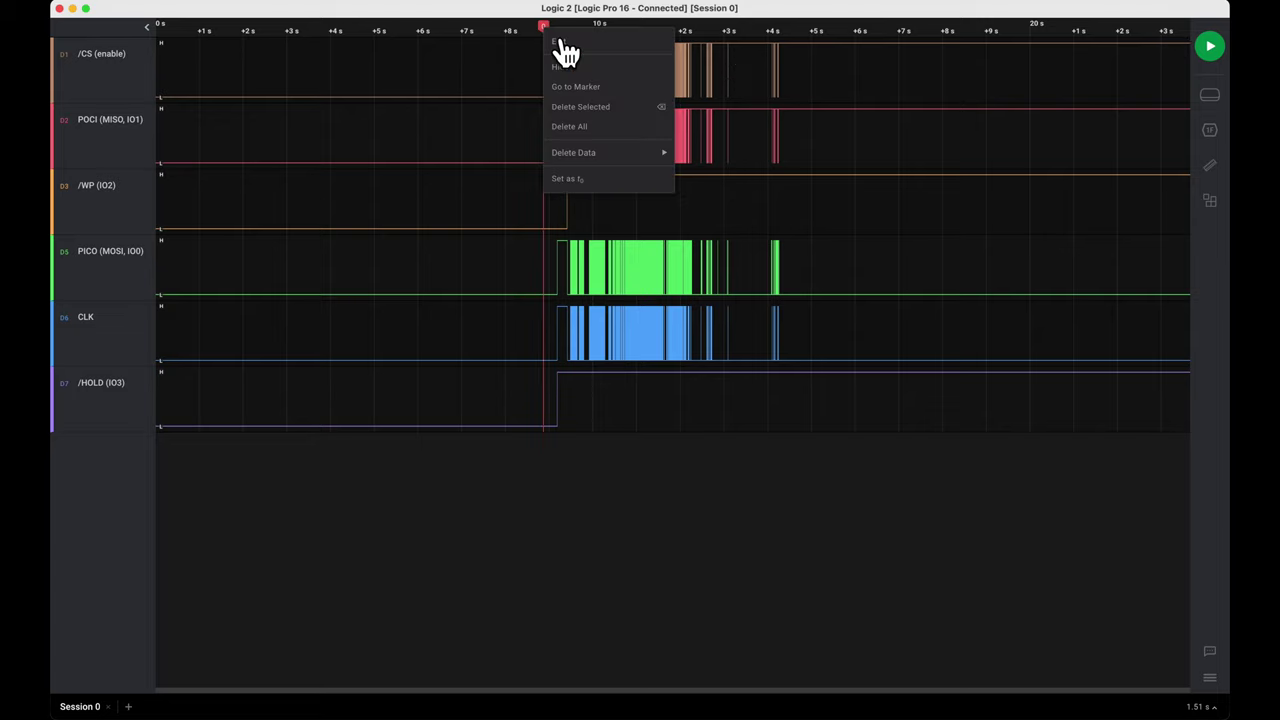
{"action": "mouse_move", "coordinate": [580, 152]}
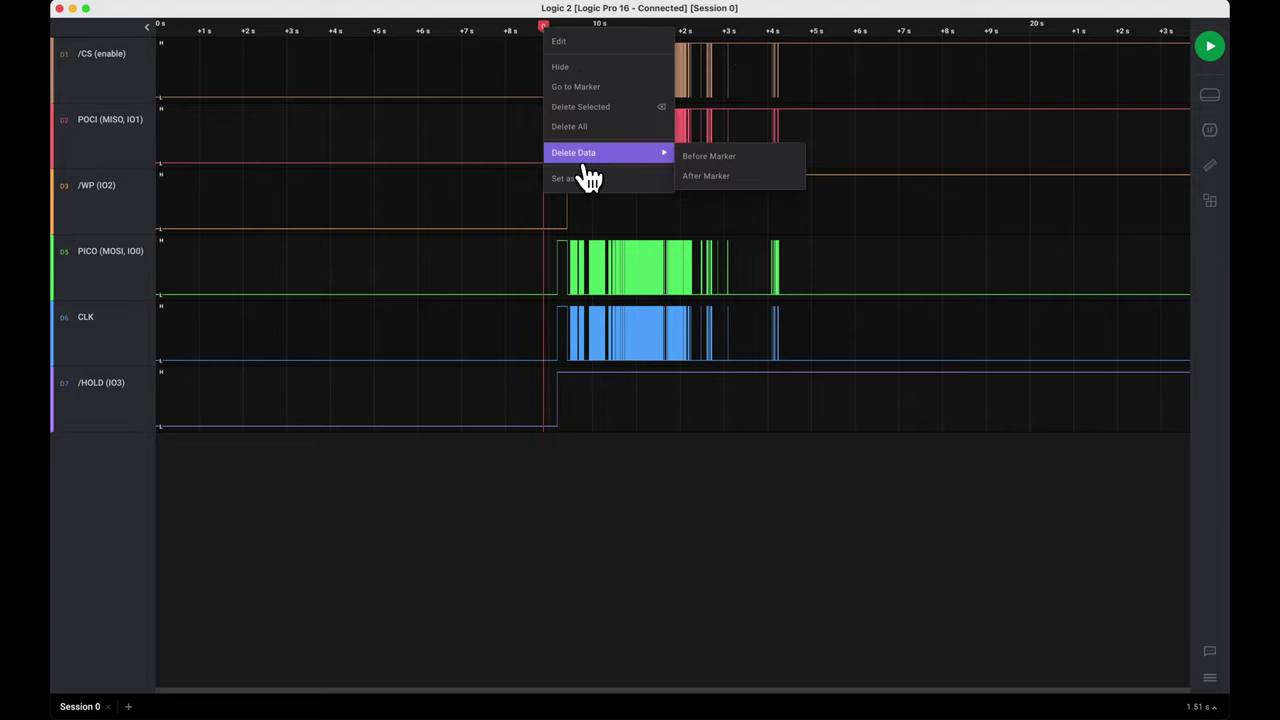
{"action": "left_click", "coordinate": [744, 166]}
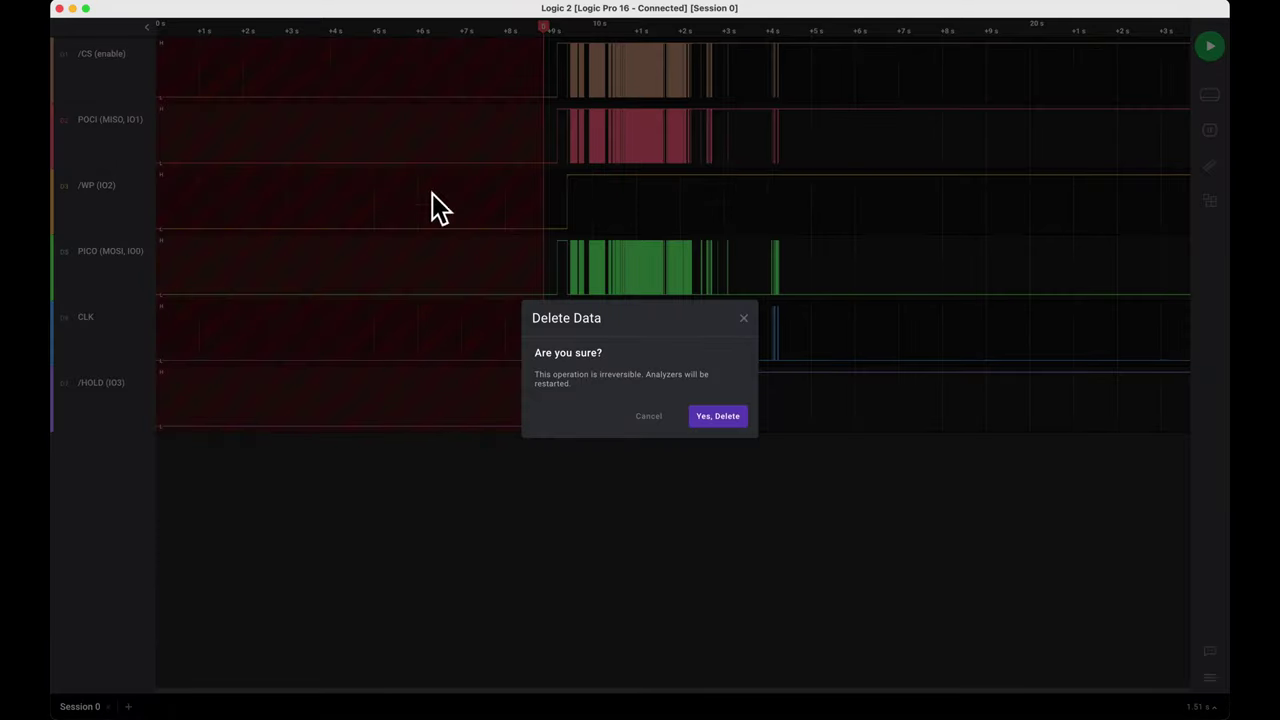
{"action": "left_click", "coordinate": [718, 416]}
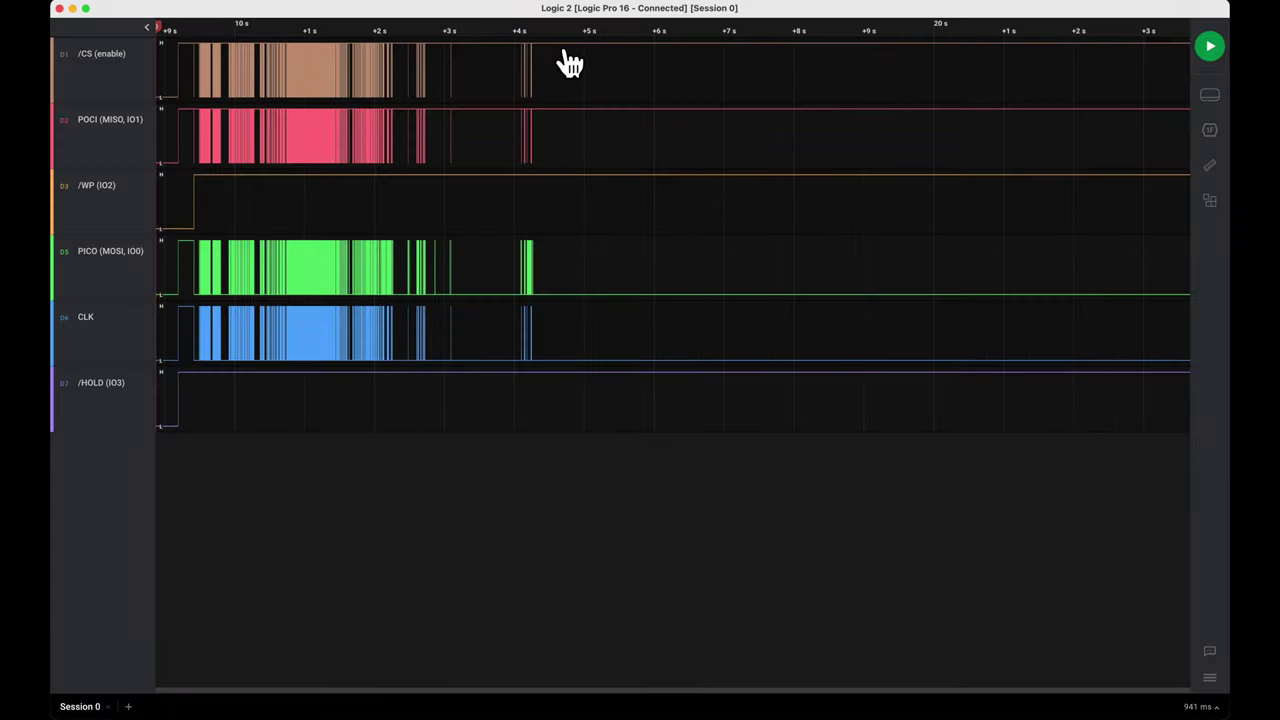
Delete all data after a marker placed just past the last SPI burst
{"action": "left_click", "coordinate": [562, 50]}
{"action": "right_click", "coordinate": [557, 44]}
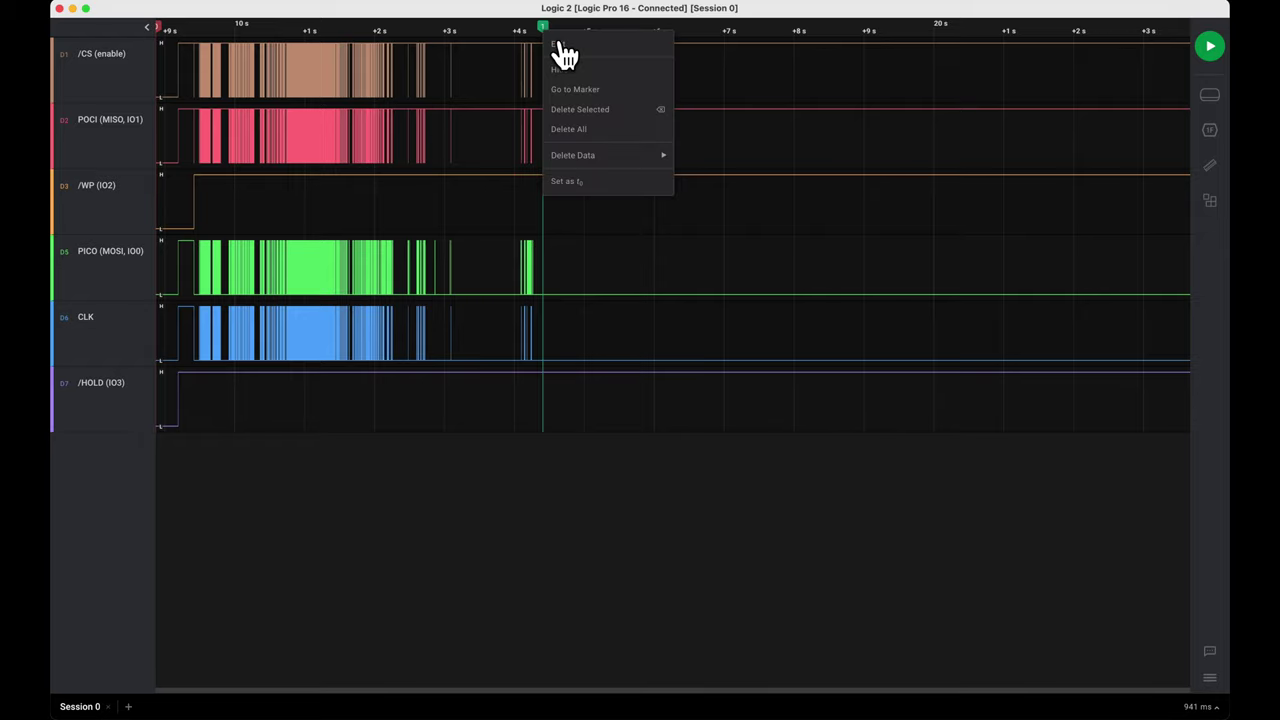
{"action": "mouse_move", "coordinate": [605, 158]}
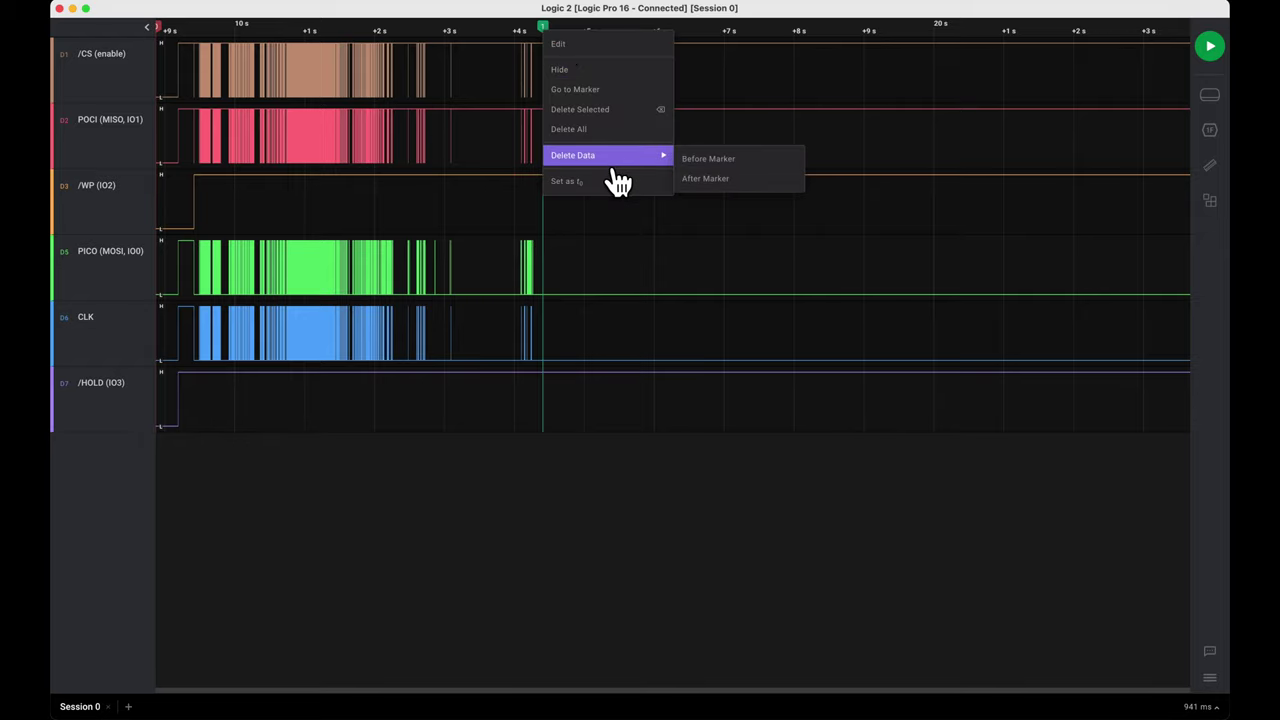
{"action": "left_click", "coordinate": [714, 186]}
{"action": "left_click", "coordinate": [722, 420]}
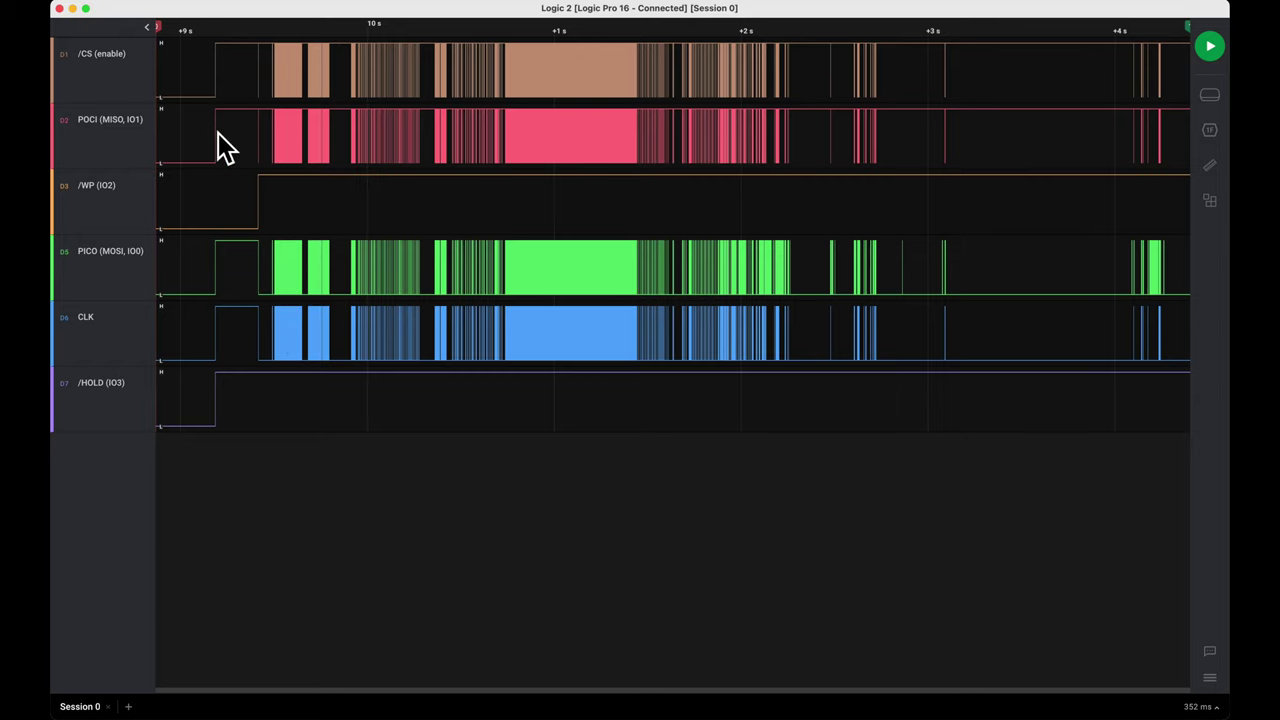
Zoom around the first rising edges shortly after 9 s until the timeline reads microseconds
{"action": "scroll", "coordinate": [220, 137], "scroll_direction": "up", "scroll_amount": 15}
{"action": "scroll", "coordinate": [252, 145], "scroll_direction": "down", "scroll_amount": 15}
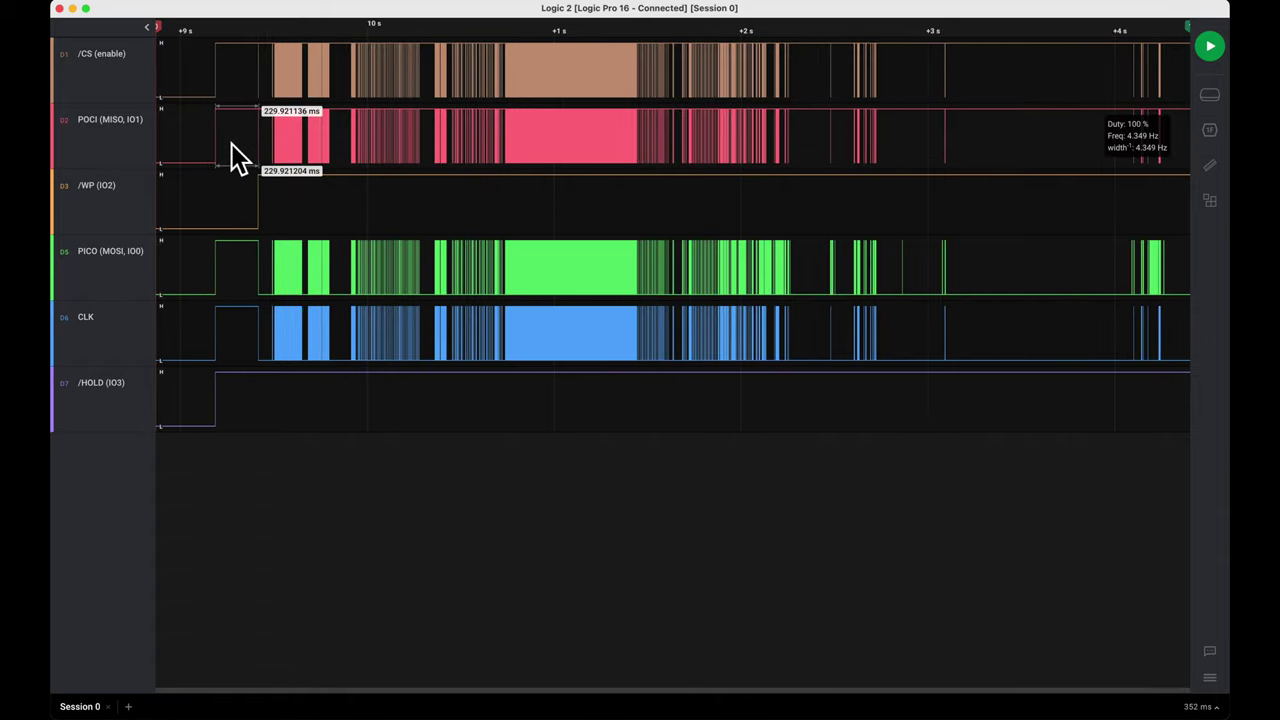
{"action": "scroll", "coordinate": [218, 140], "scroll_direction": "up", "scroll_amount": 5}
{"action": "scroll", "coordinate": [224, 153], "scroll_direction": "down", "scroll_amount": 5}
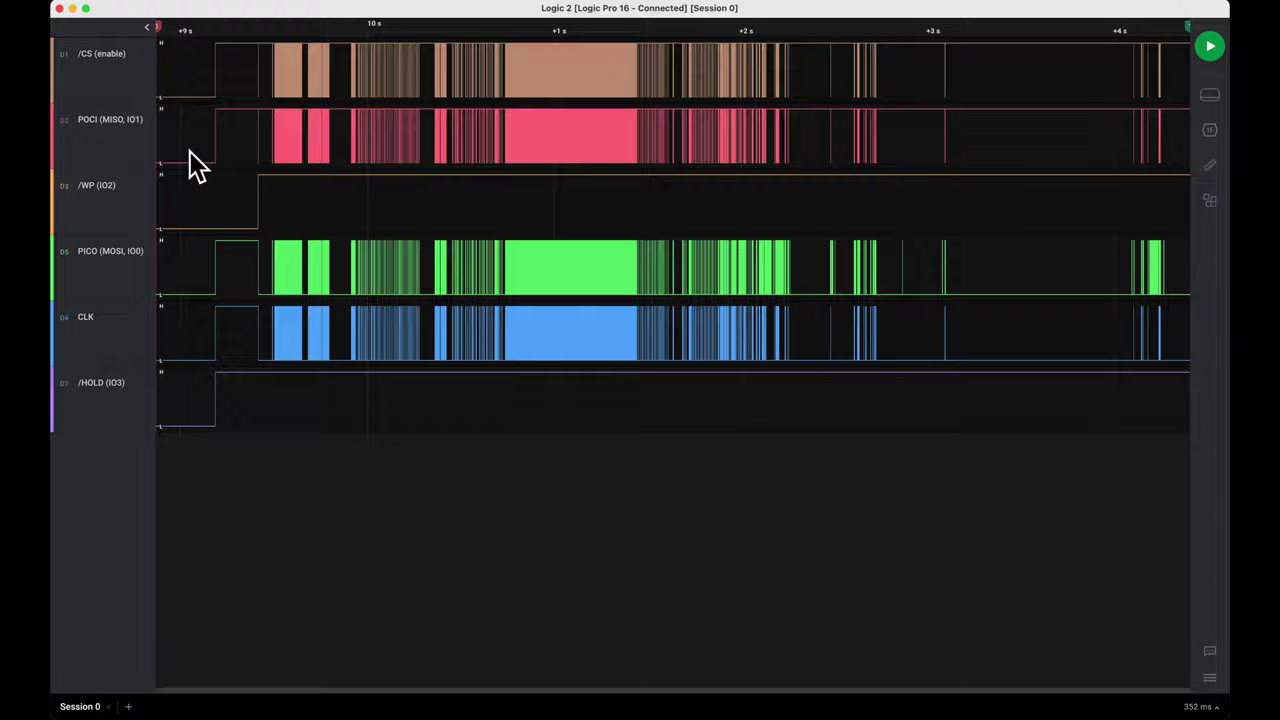
{"action": "scroll", "coordinate": [189, 160], "scroll_direction": "up", "scroll_amount": 5}
{"action": "scroll", "coordinate": [429, 140], "scroll_direction": "up", "scroll_amount": 5}
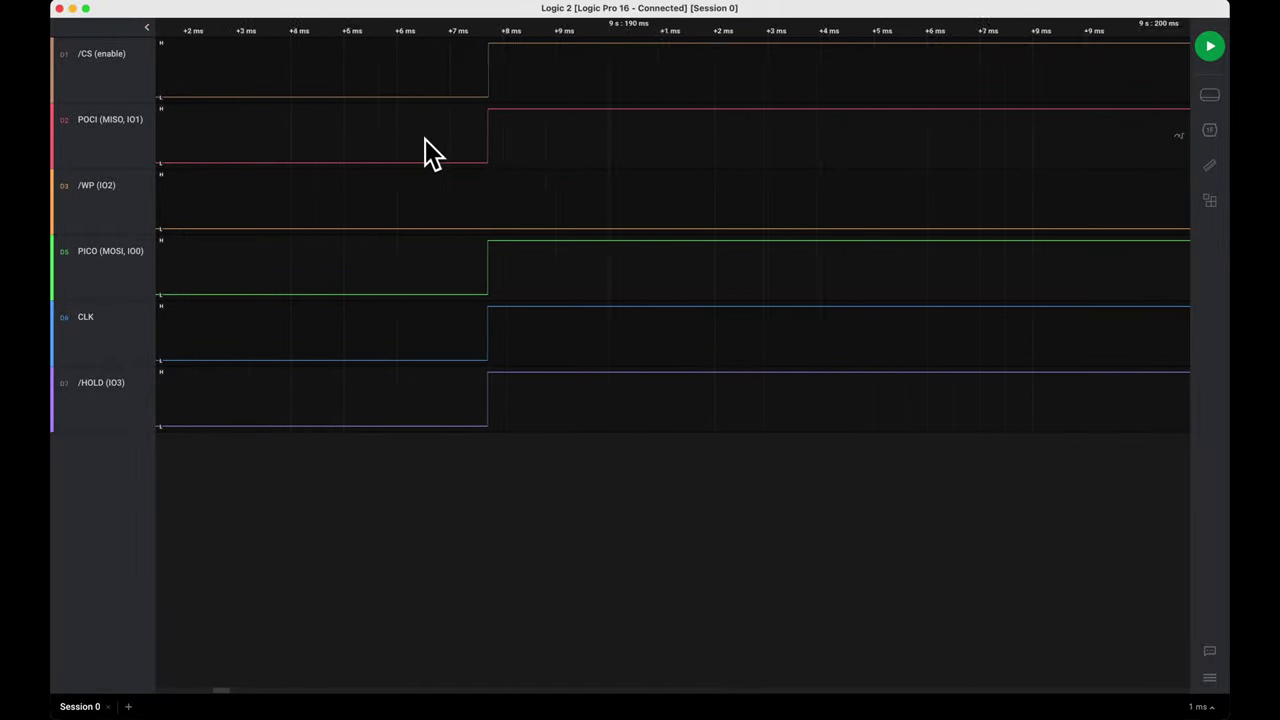
{"action": "scroll", "coordinate": [806, 150], "scroll_direction": "up", "scroll_amount": 10}
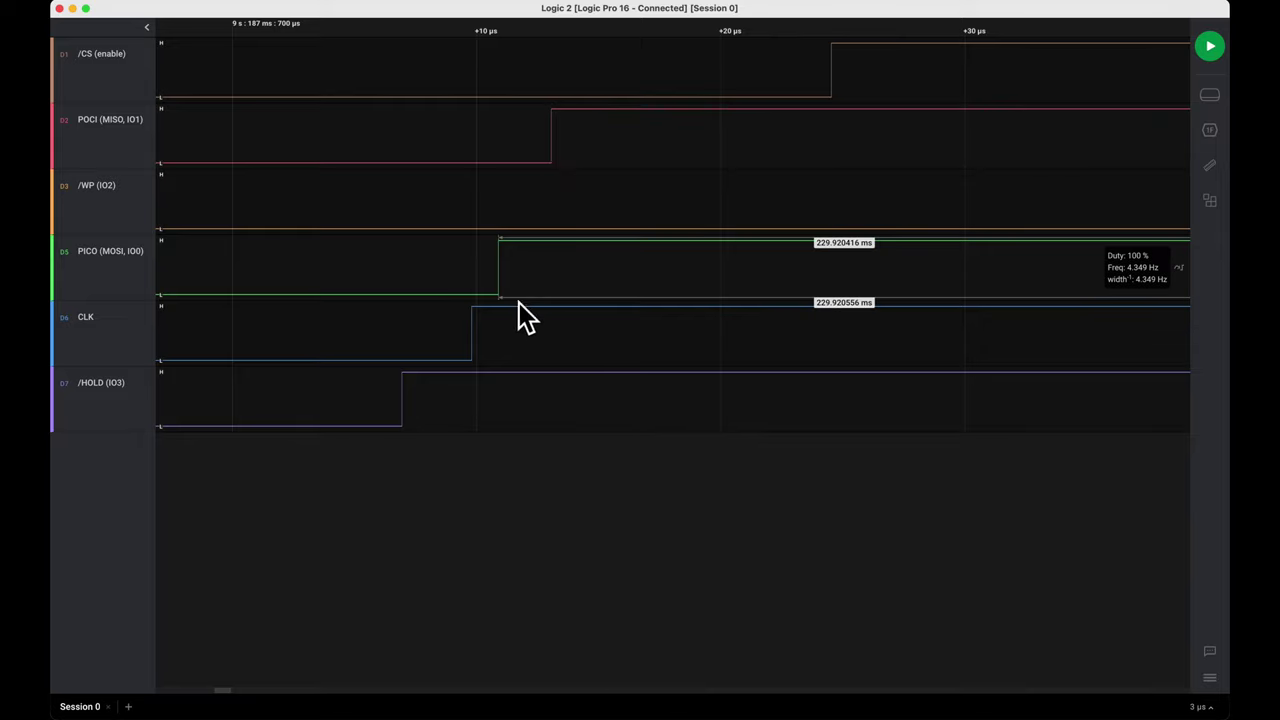
{"action": "scroll", "coordinate": [765, 158], "scroll_direction": "down", "scroll_amount": 12}
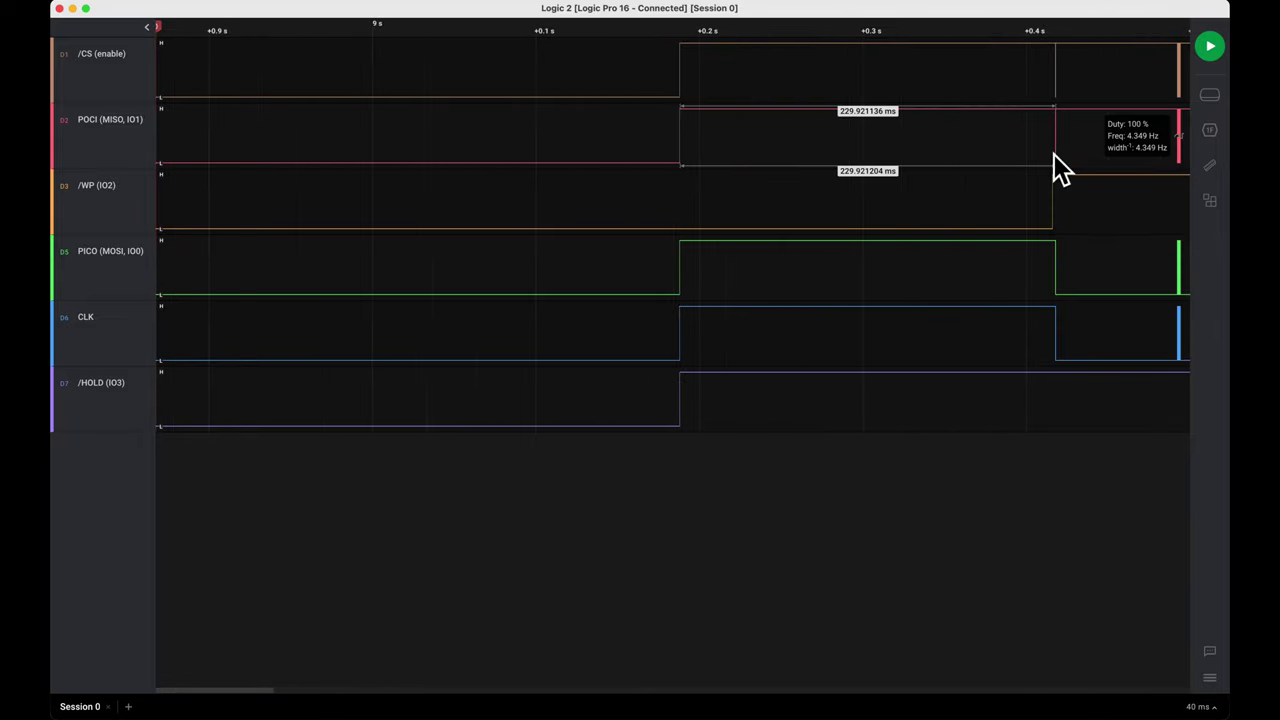
Zoom and pan to the start of the first SPI transaction with /CS low and its first bits
{"action": "scroll", "coordinate": [1059, 153], "scroll_direction": "up", "scroll_amount": 10}
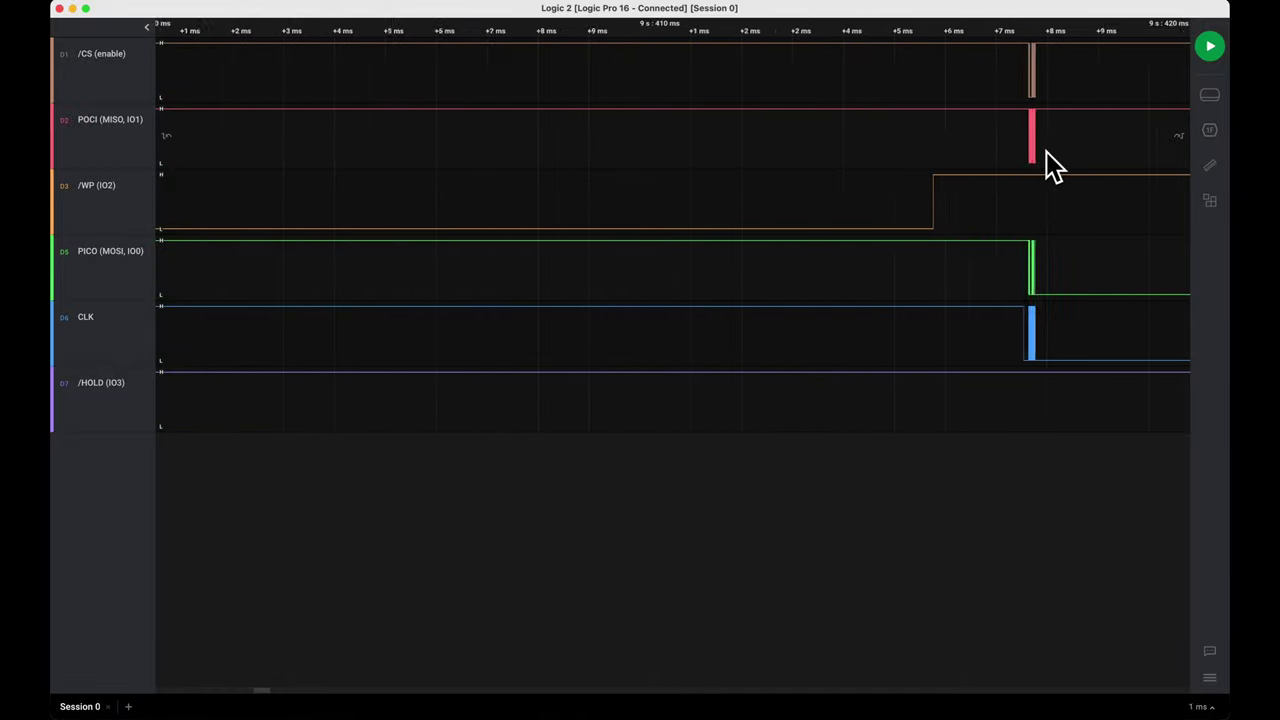
{"action": "scroll", "coordinate": [1046, 151], "scroll_direction": "down", "scroll_amount": 12}
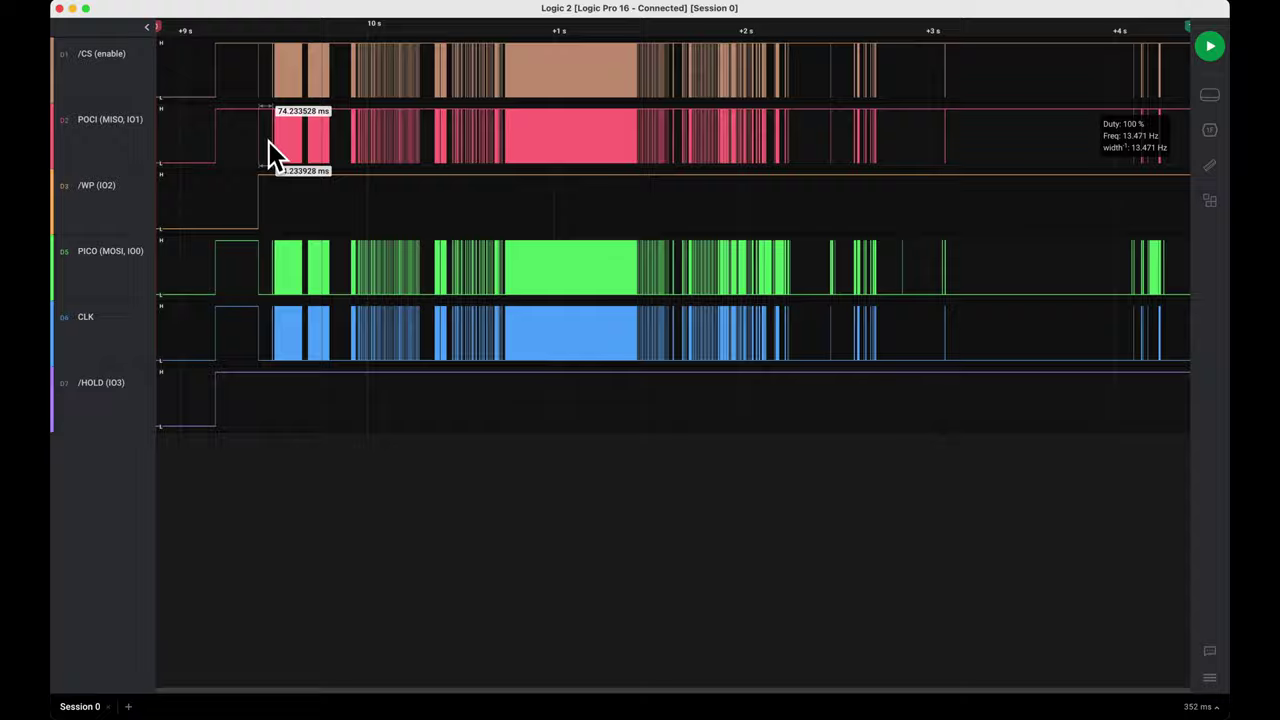
{"action": "scroll", "coordinate": [268, 143], "scroll_direction": "up", "scroll_amount": 10}
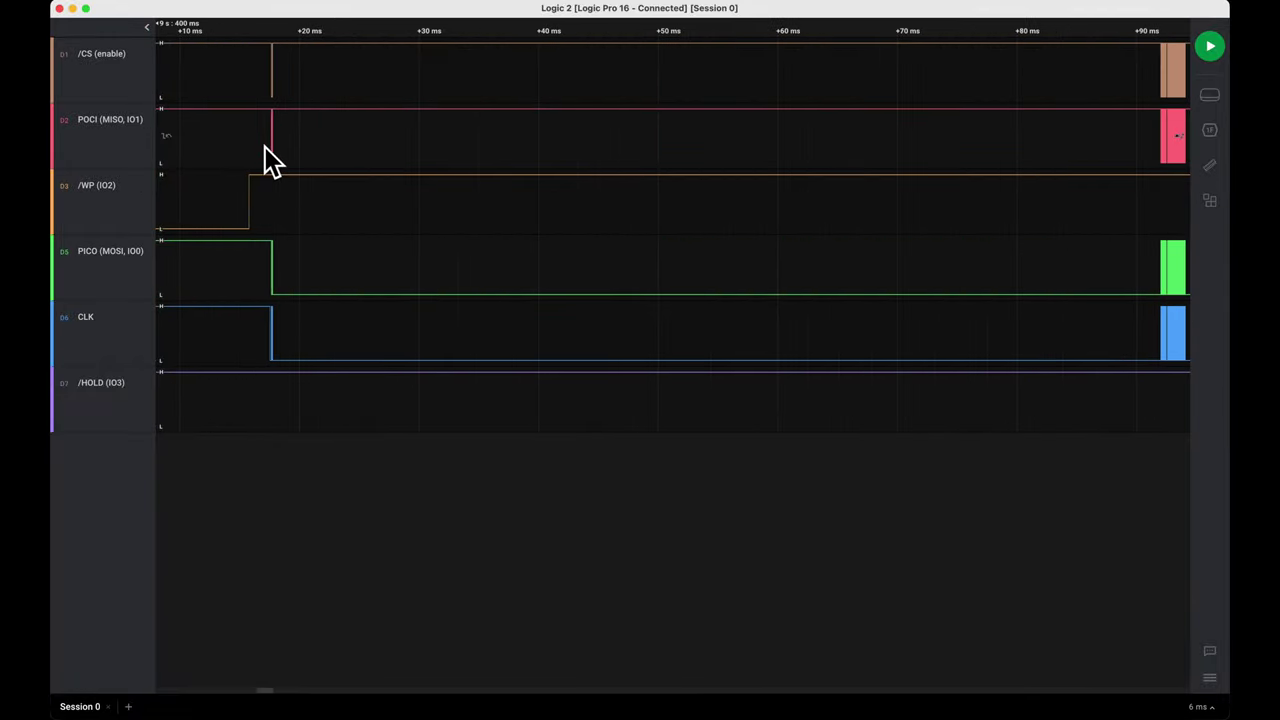
{"action": "scroll", "coordinate": [264, 146], "scroll_direction": "up", "scroll_amount": 13}
{"action": "left_click", "coordinate": [220, 168]}
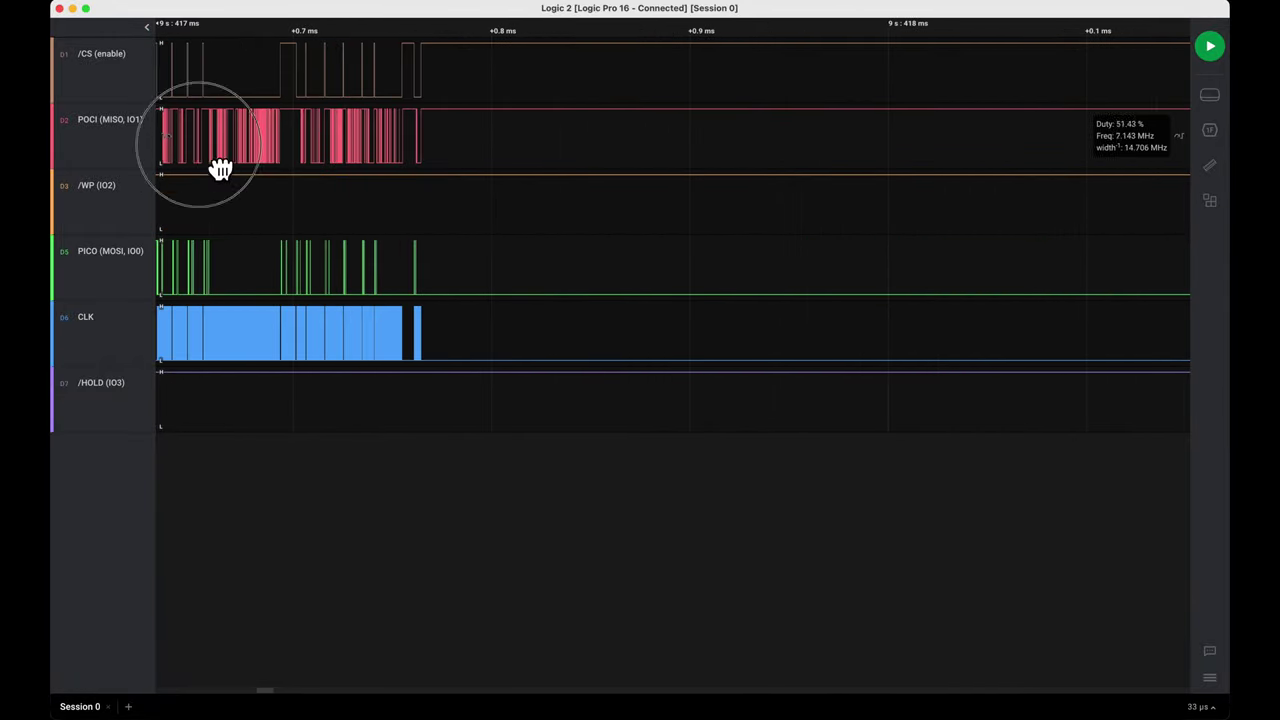
{"action": "left_click_drag", "start_coordinate": [220, 168], "coordinate": [366, 186]}
{"action": "scroll", "coordinate": [320, 189], "scroll_direction": "up", "scroll_amount": 5}
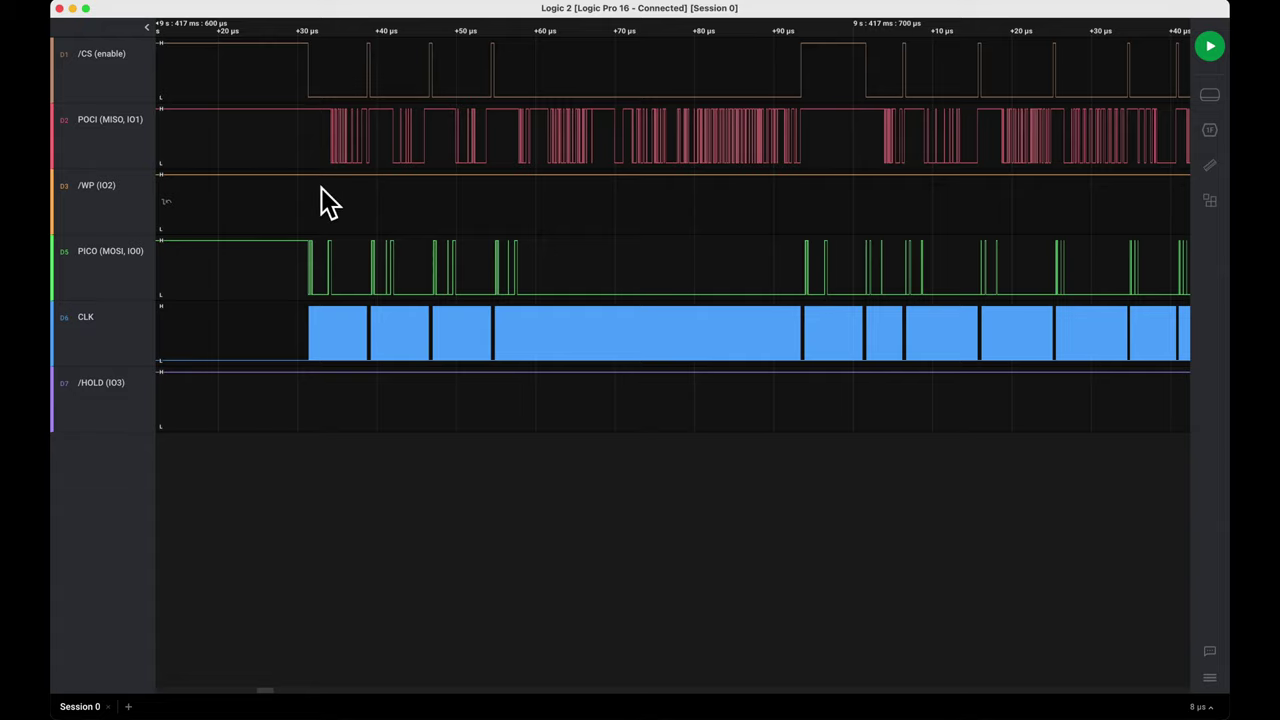
{"action": "scroll", "coordinate": [321, 187], "scroll_direction": "up", "scroll_amount": 5}
{"action": "scroll", "coordinate": [320, 200], "scroll_direction": "up", "scroll_amount": 3}
{"action": "left_click_drag", "start_coordinate": [286, 194], "coordinate": [460, 194]}
Pan further to show the POCI response bits, with pulses about 140 ns wide
{"action": "scroll", "coordinate": [390, 190], "scroll_direction": "up", "scroll_amount": 3}
{"action": "scroll", "coordinate": [414, 203], "scroll_direction": "up", "scroll_amount": 3}
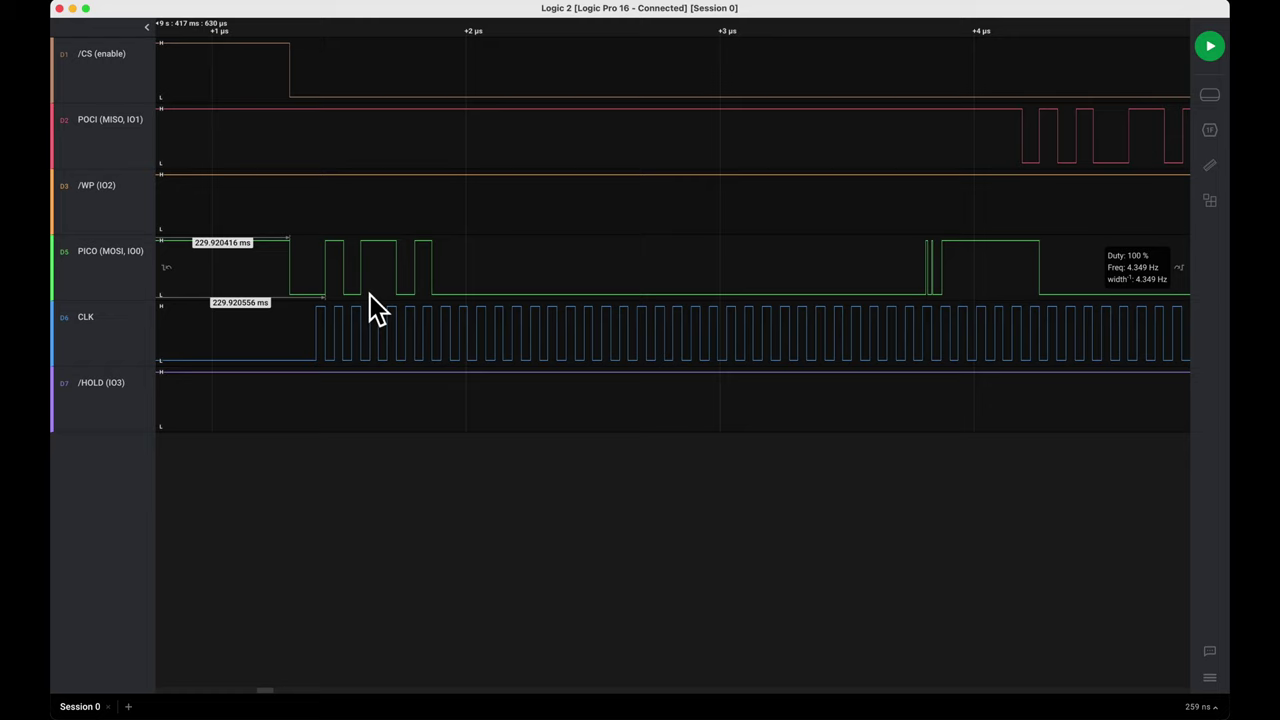
{"action": "left_click_drag", "start_coordinate": [809, 229], "coordinate": [543, 246]}
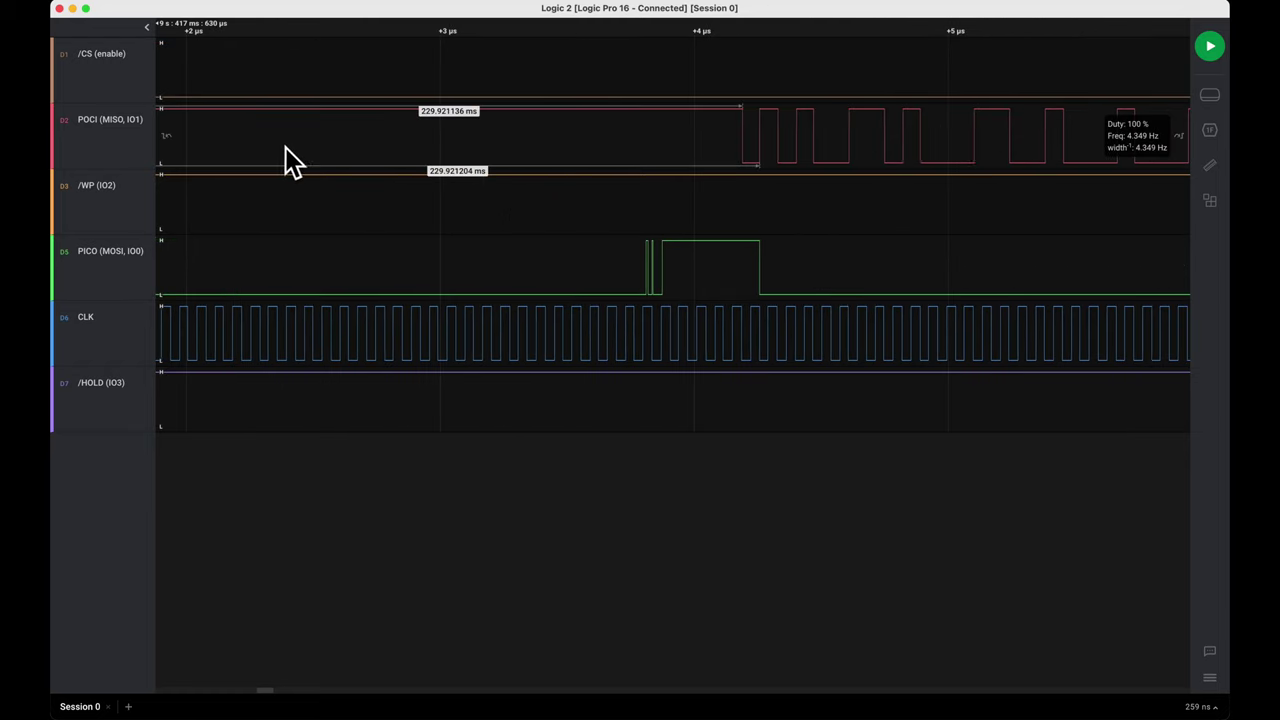
{"action": "scroll", "coordinate": [844, 136], "scroll_direction": "down", "scroll_amount": 5}
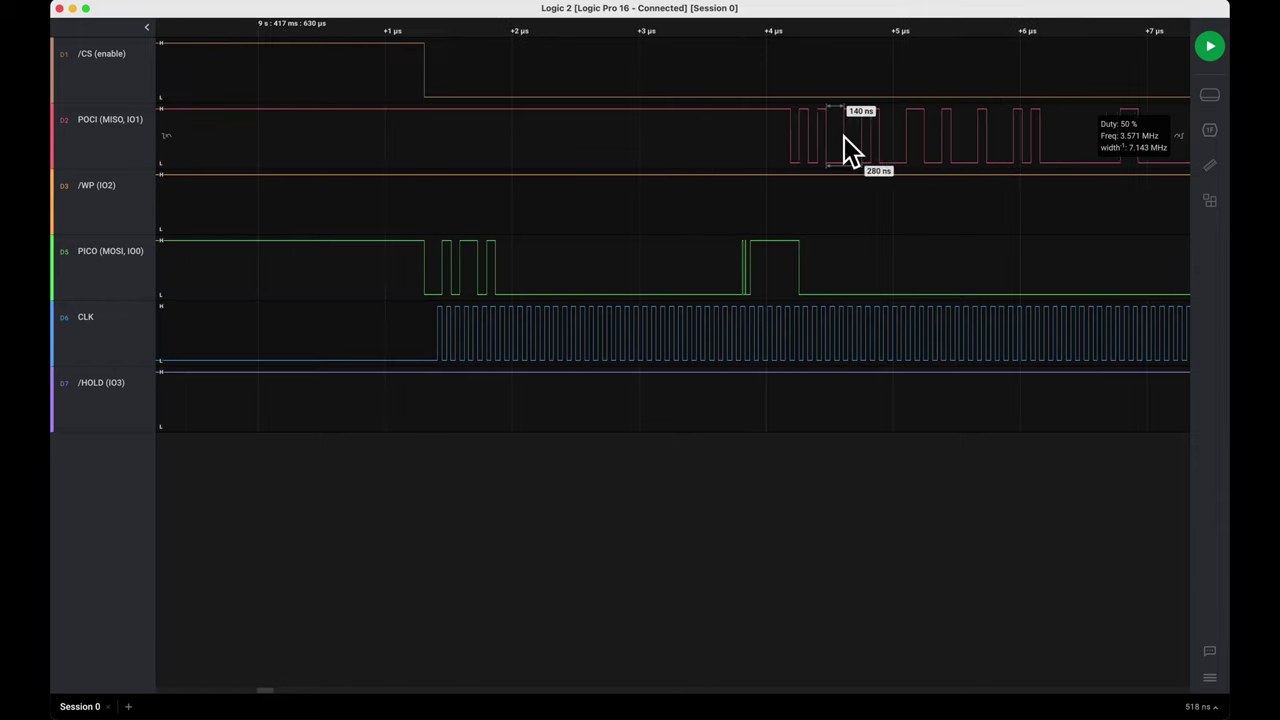
{"action": "scroll", "coordinate": [842, 140], "scroll_direction": "up", "scroll_amount": 10}
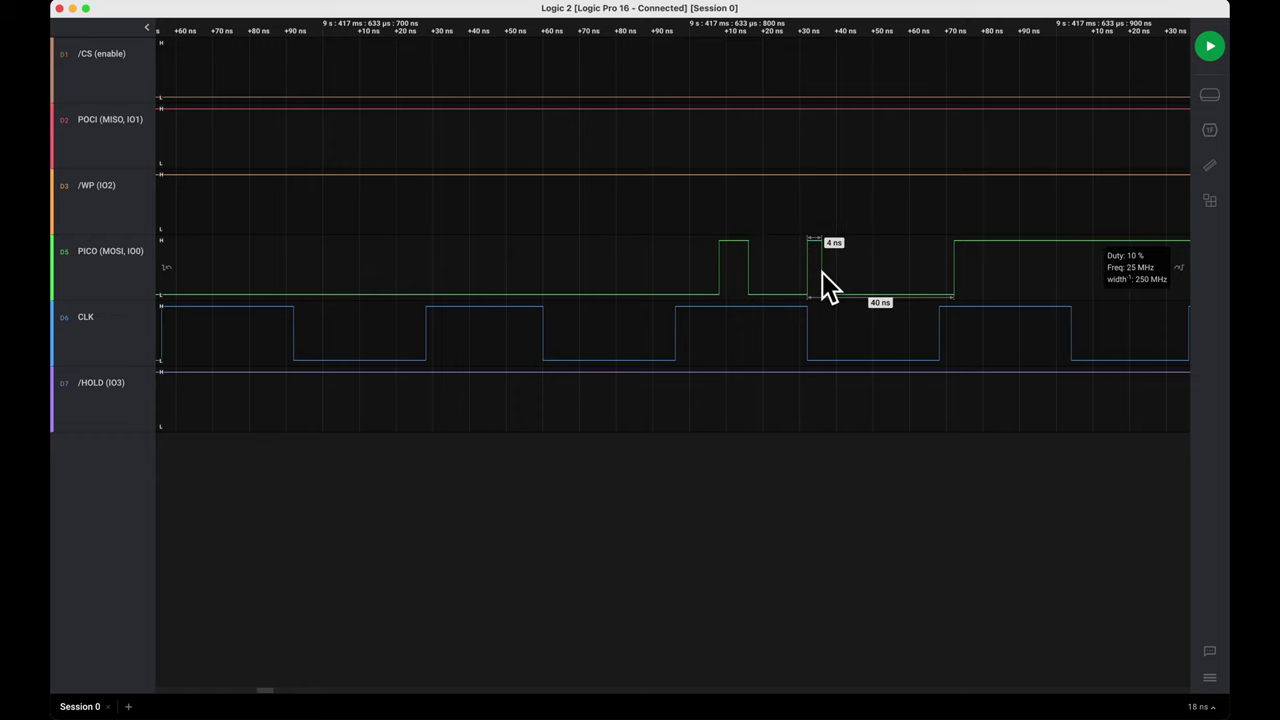
{"action": "scroll", "coordinate": [813, 270], "scroll_direction": "down", "scroll_amount": 3}
{"action": "scroll", "coordinate": [812, 268], "scroll_direction": "down", "scroll_amount": 2}
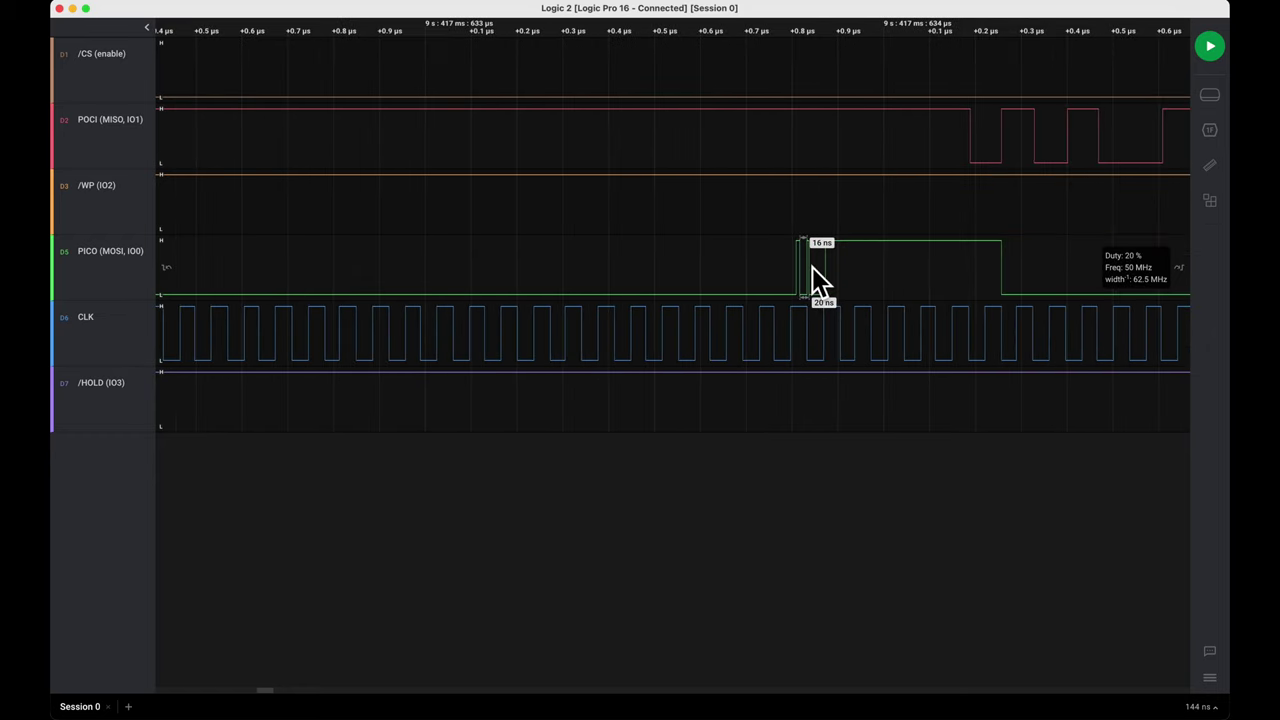
{"action": "scroll", "coordinate": [700, 228], "scroll_direction": "down", "scroll_amount": 1}
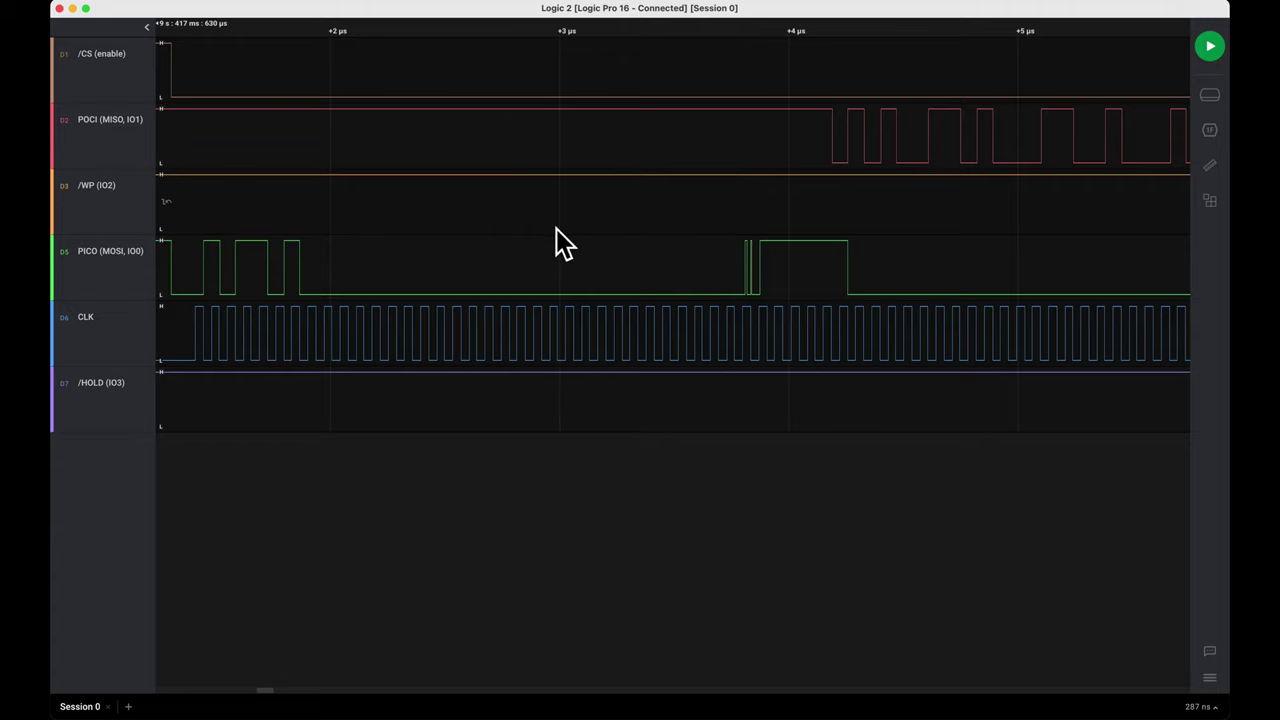
{"action": "scroll", "coordinate": [557, 228], "scroll_direction": "down", "scroll_amount": 1}
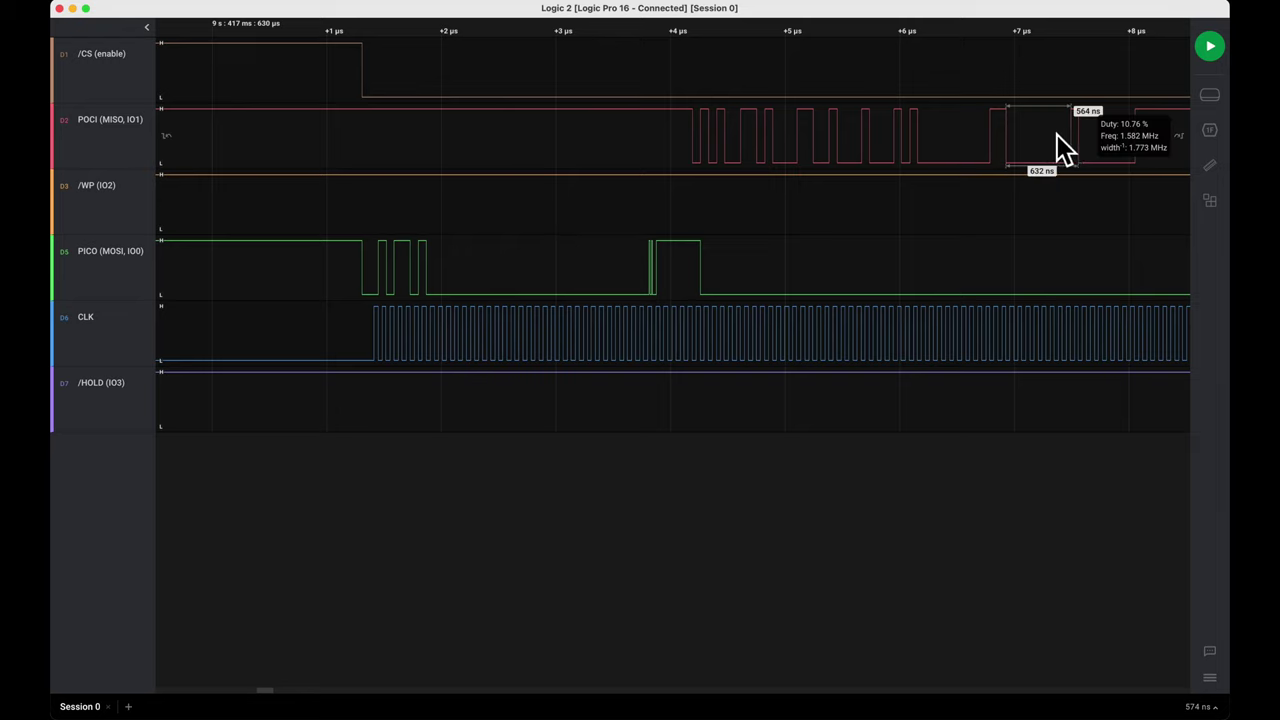
Check the device settings panel, then zoom out to show two consecutive SPI transactions
{"action": "left_click", "coordinate": [1213, 110]}
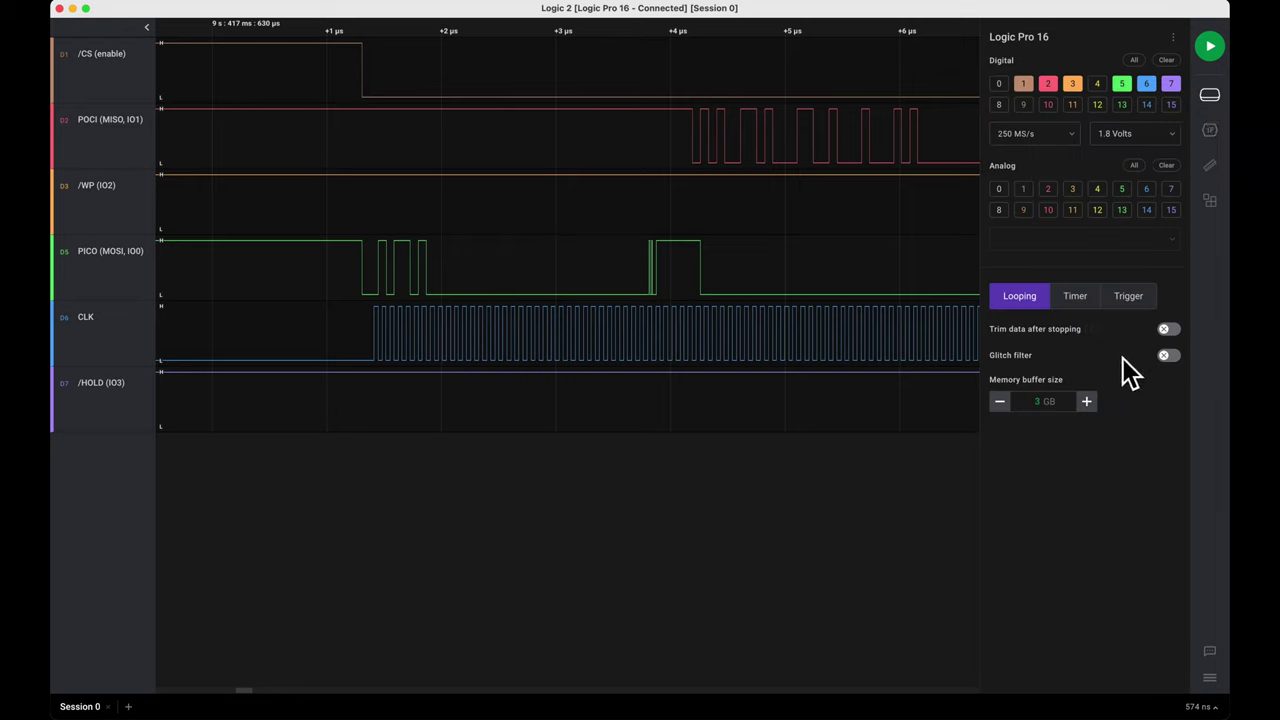
{"action": "left_click", "coordinate": [1212, 98]}
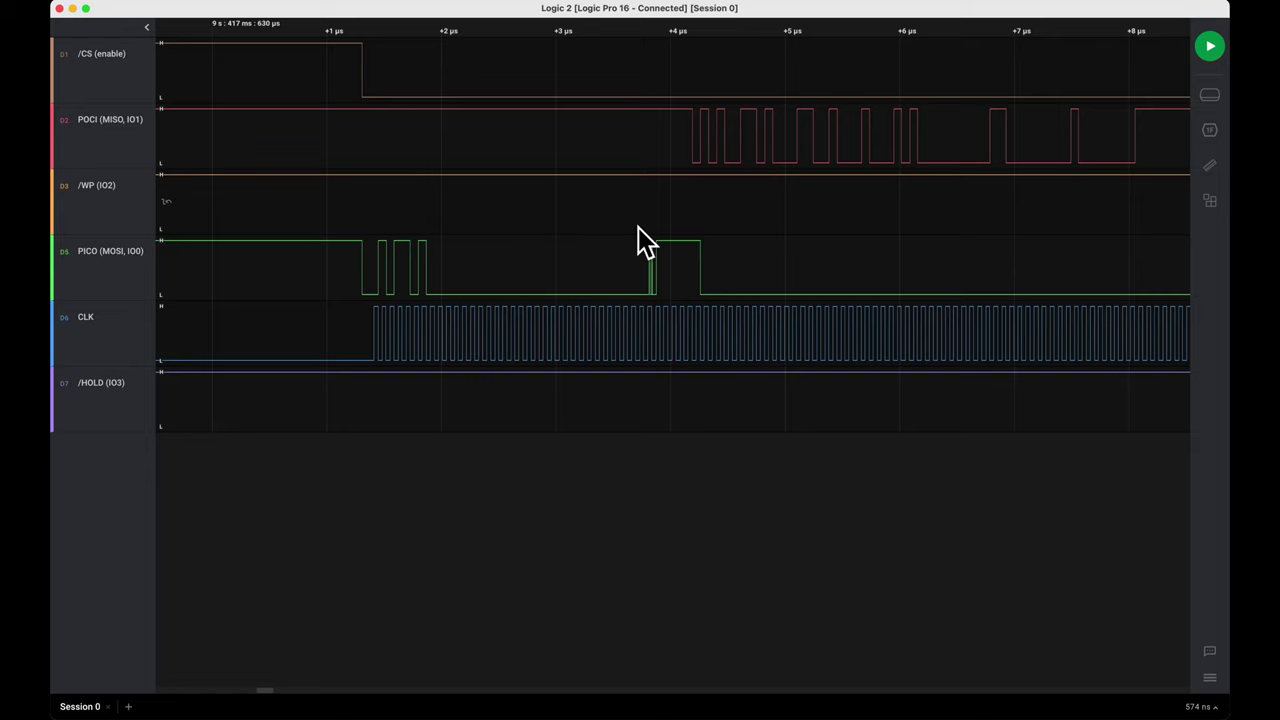
{"action": "scroll", "coordinate": [636, 228], "scroll_direction": "down", "scroll_amount": 3}
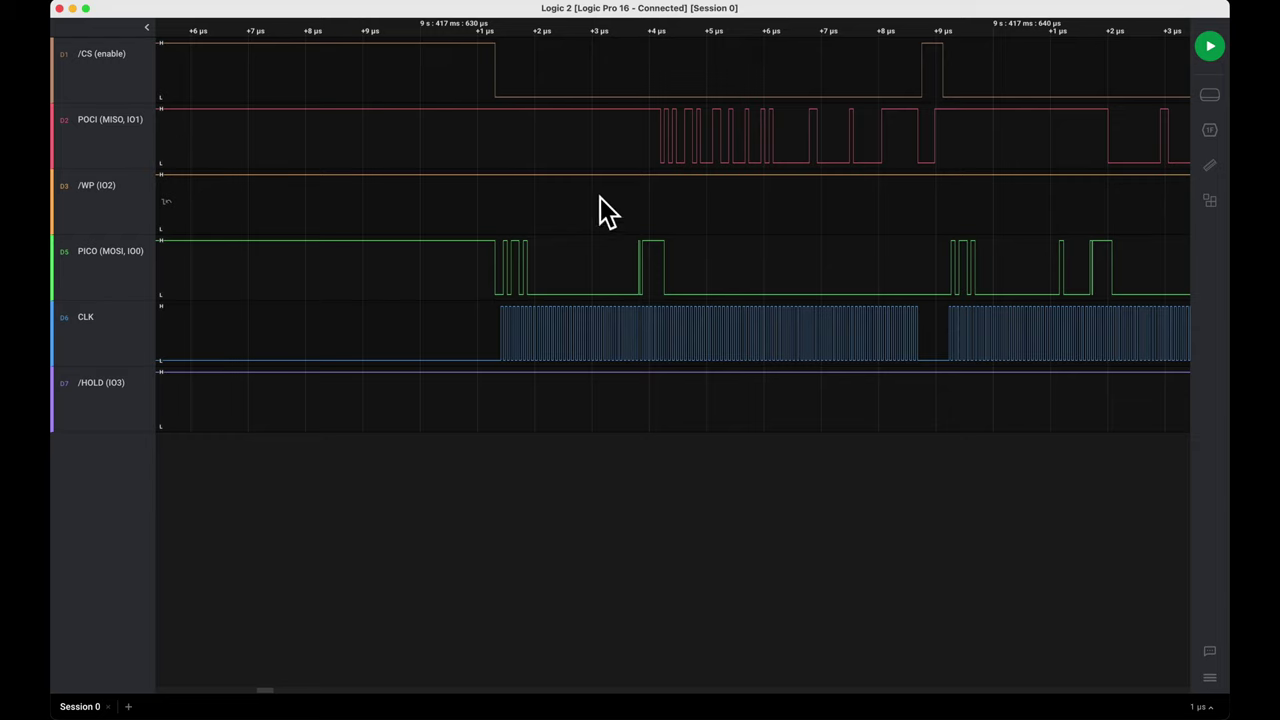
Open the File menu to reach the Save Capture option
{"action": "left_click", "coordinate": [140, 4]}
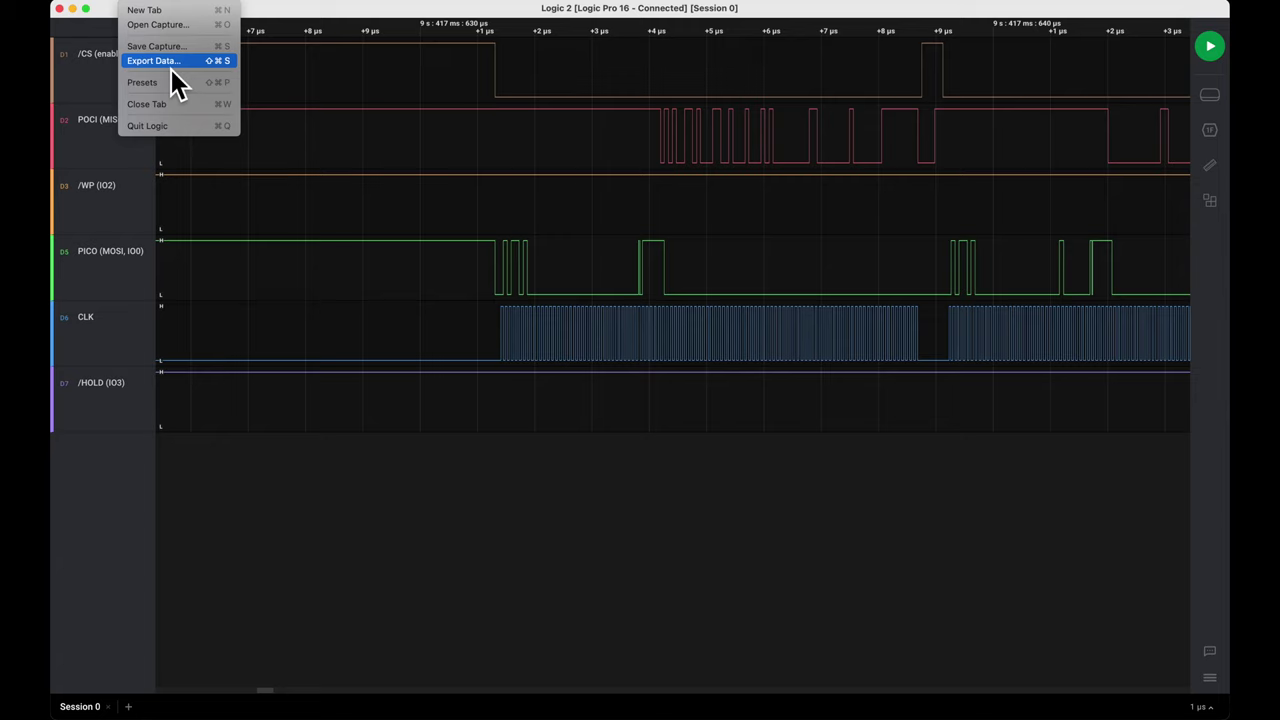